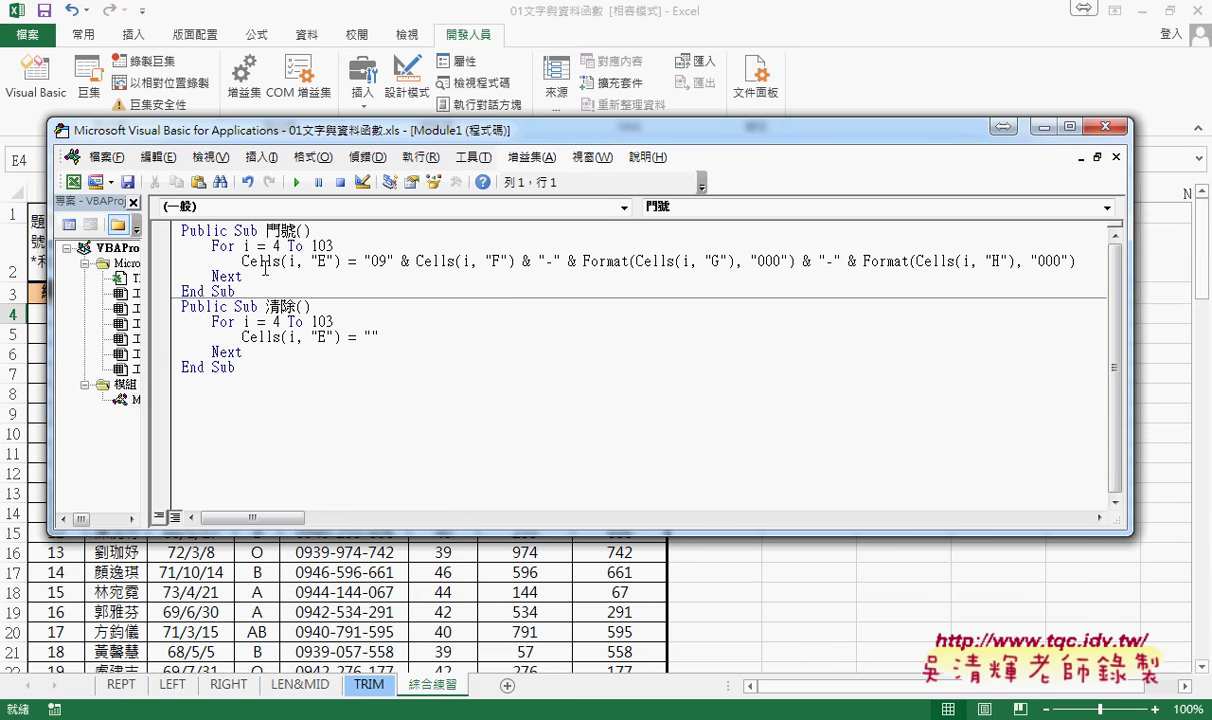
- Examine the 清除 code, highlighting Cells(i, "E") and the For i = 4 To 103 loop
drag(240, 262, 281, 262)
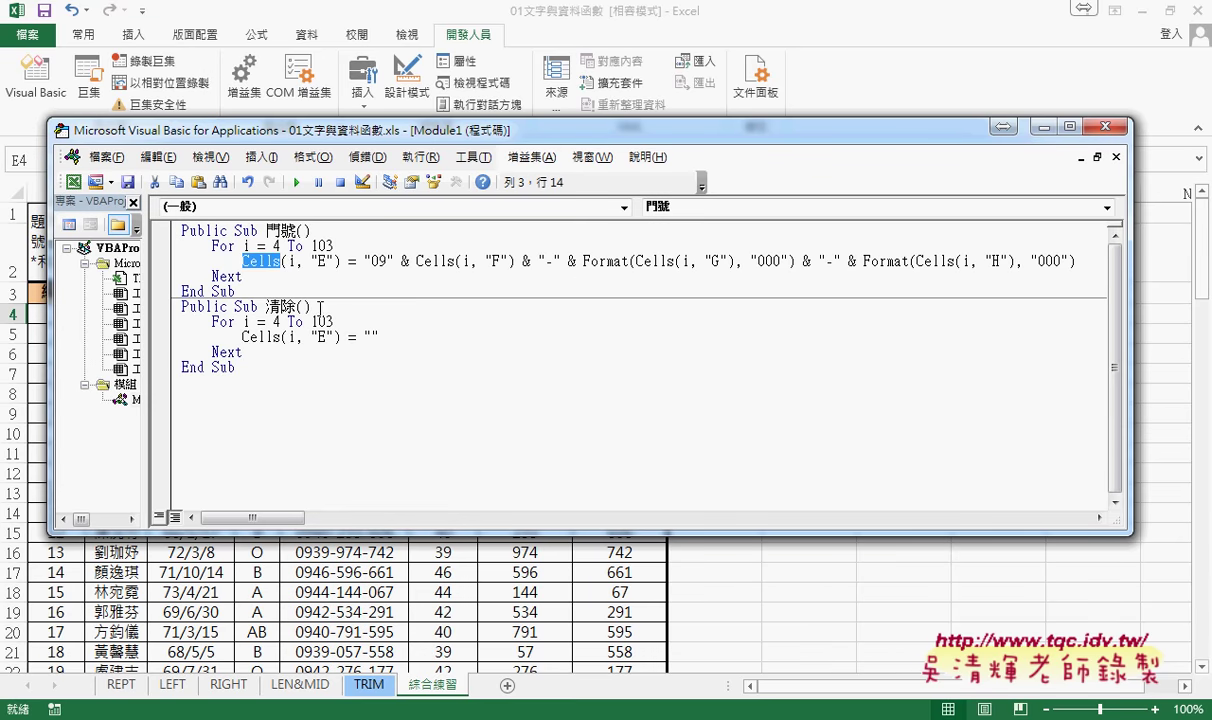
drag(335, 135, 359, 126)
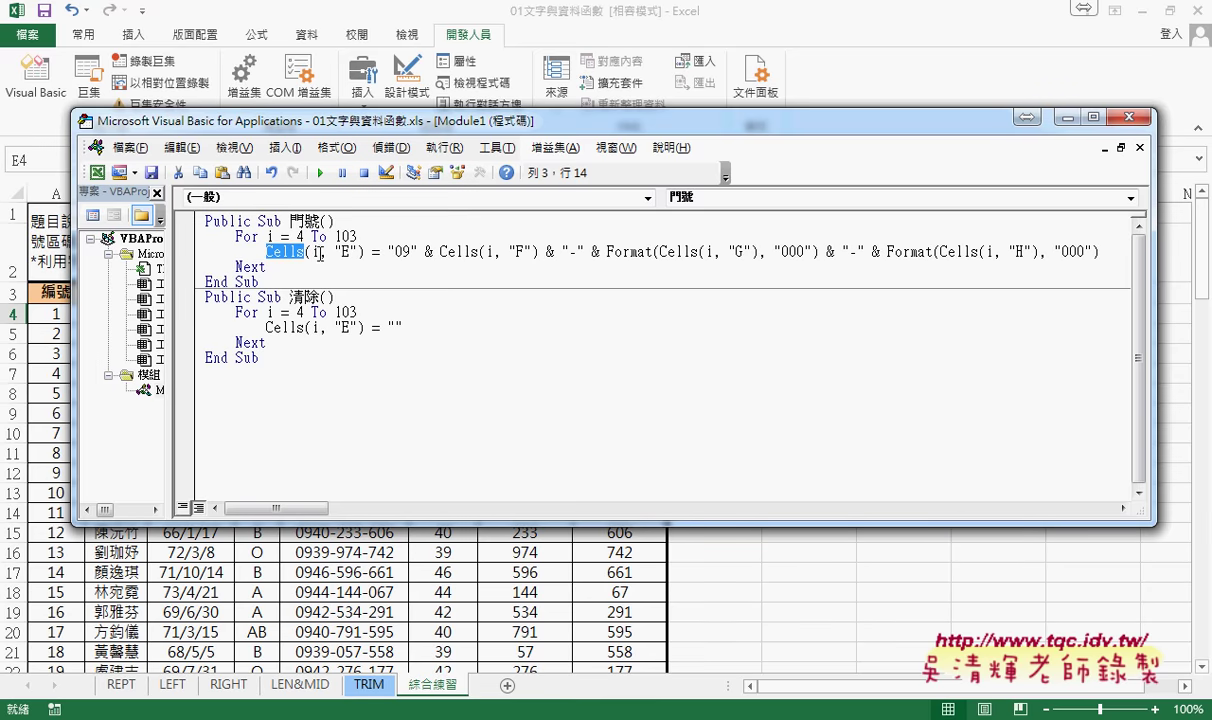
drag(365, 251, 305, 251)
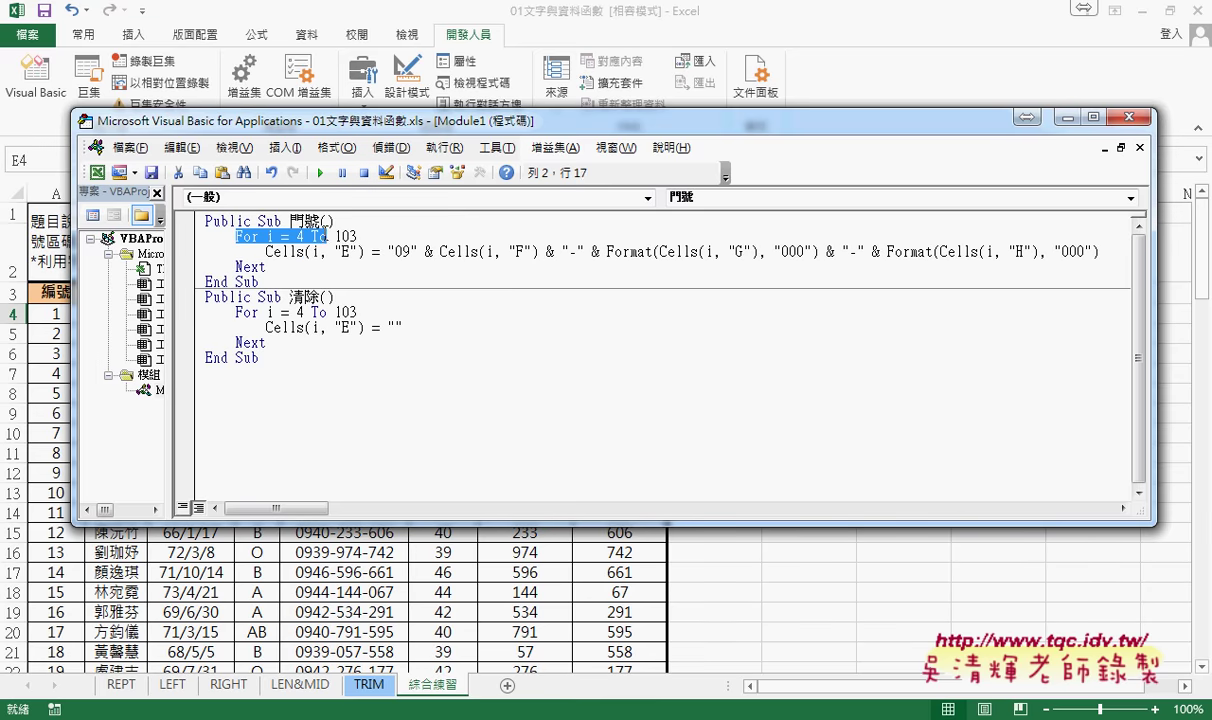
drag(235, 236, 358, 236)
click(313, 251)
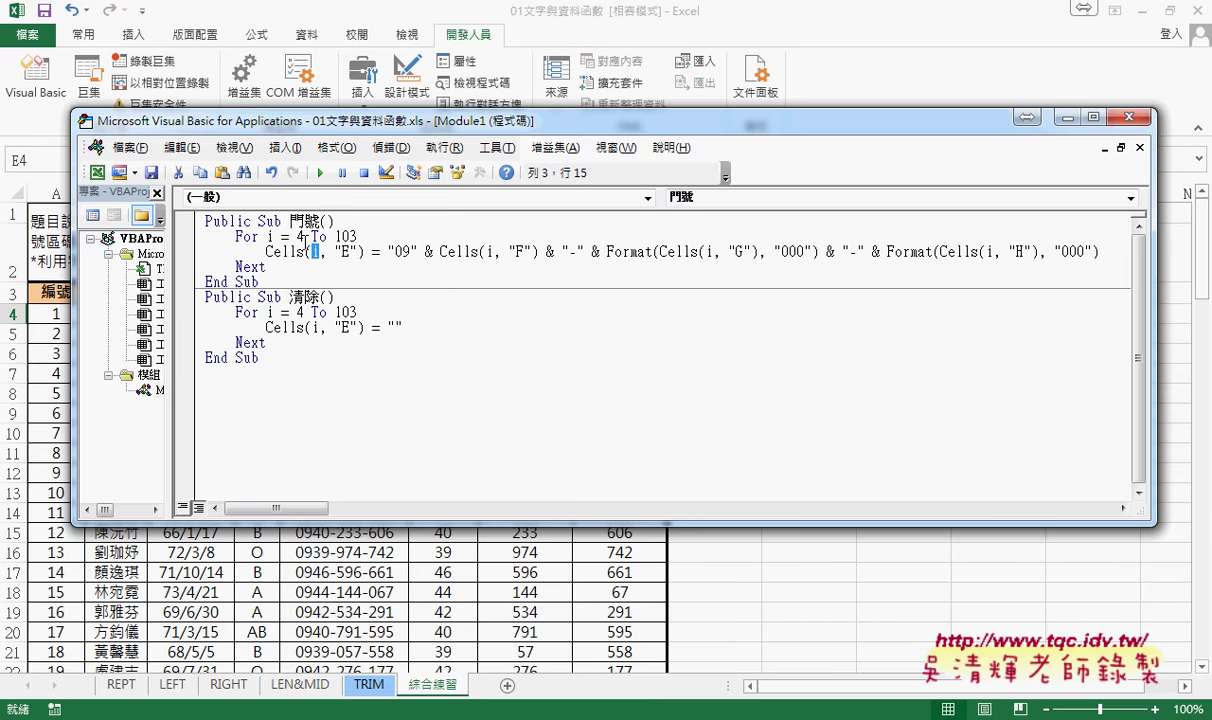
drag(357, 237, 327, 237)
- Run the 清除 macro so the phone numbers in column E are emptied
drag(485, 127, 770, 110)
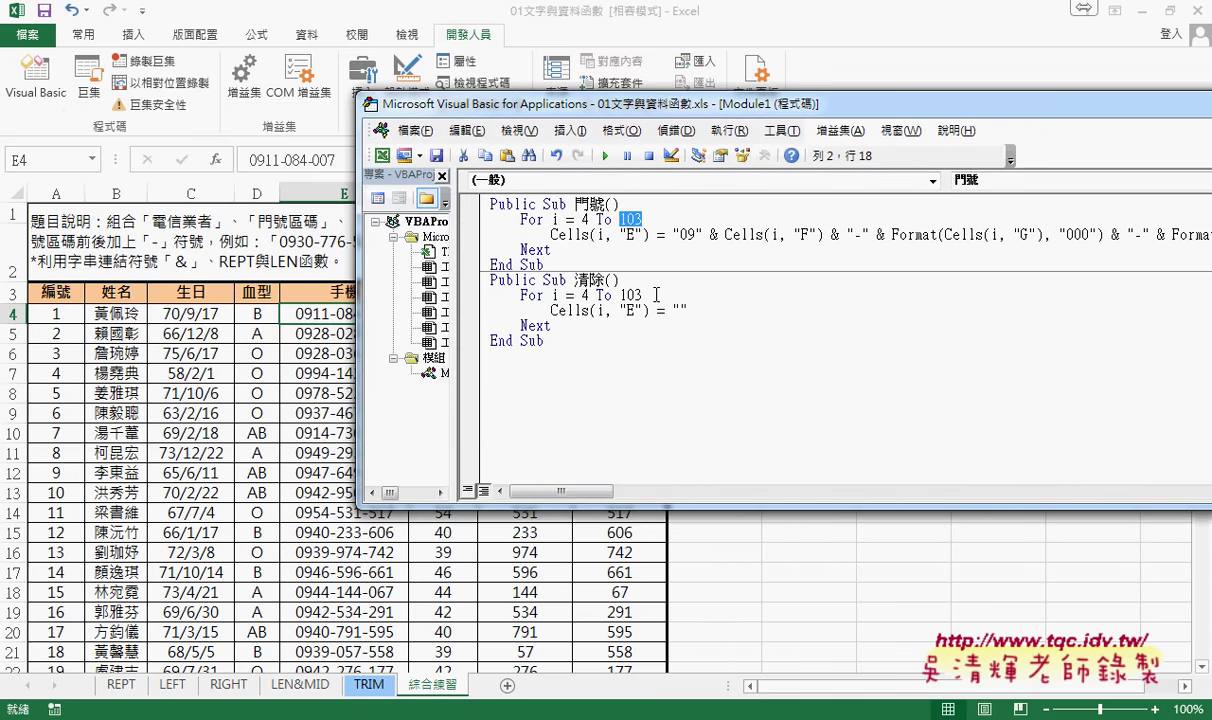
click(625, 310)
click(605, 157)
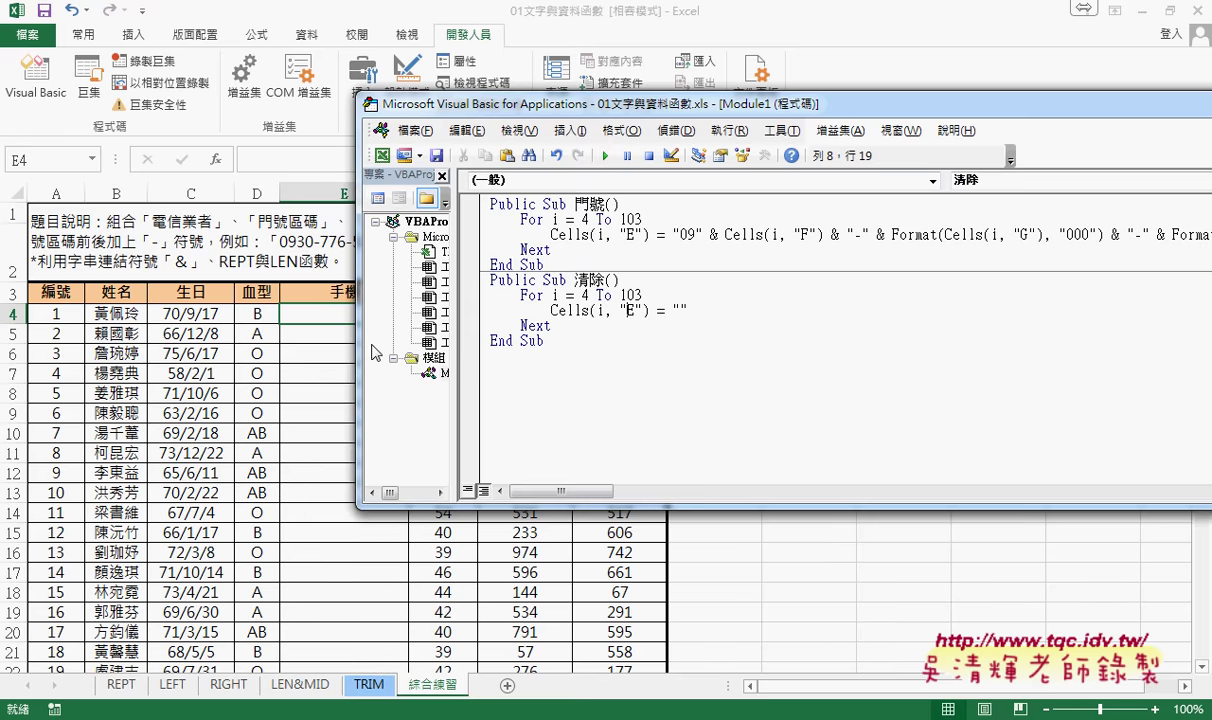
- Review the 門號 loop's end value 103 and its Cells assignment line, then move the editor back left
double_click(630, 219)
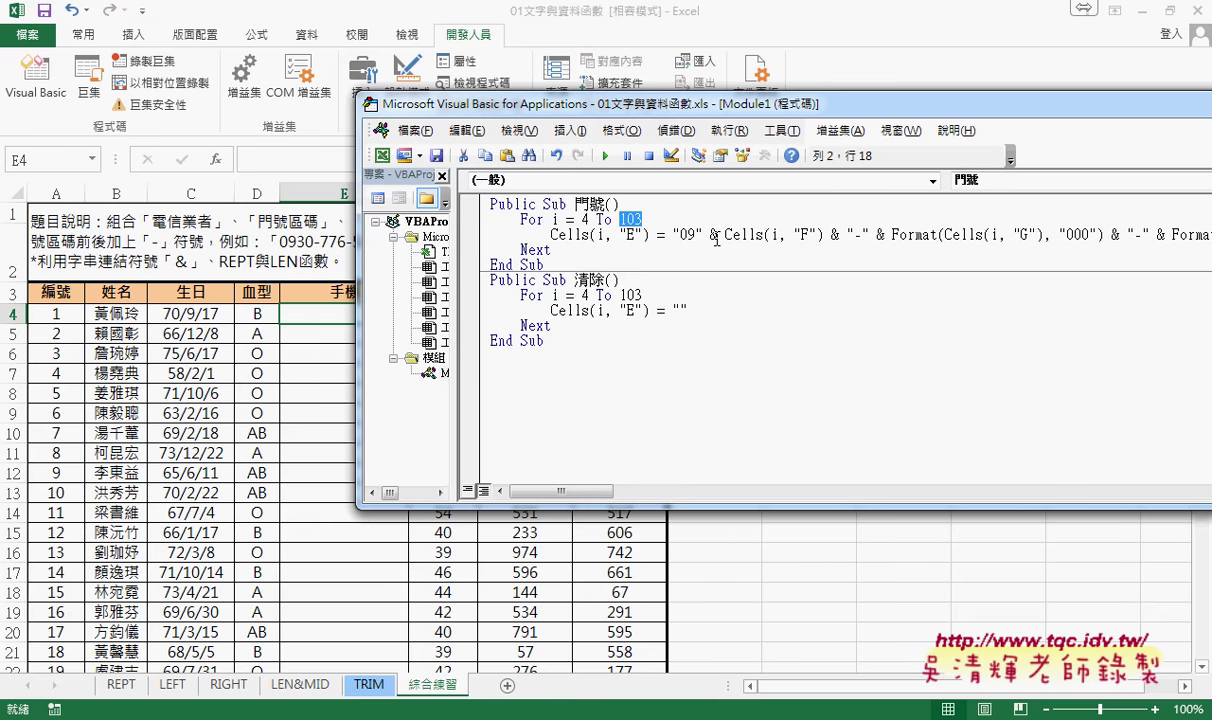
mouse_move(551, 234)
mouse_down()
mouse_move(590, 237)
mouse_move(480, 219)
mouse_up()
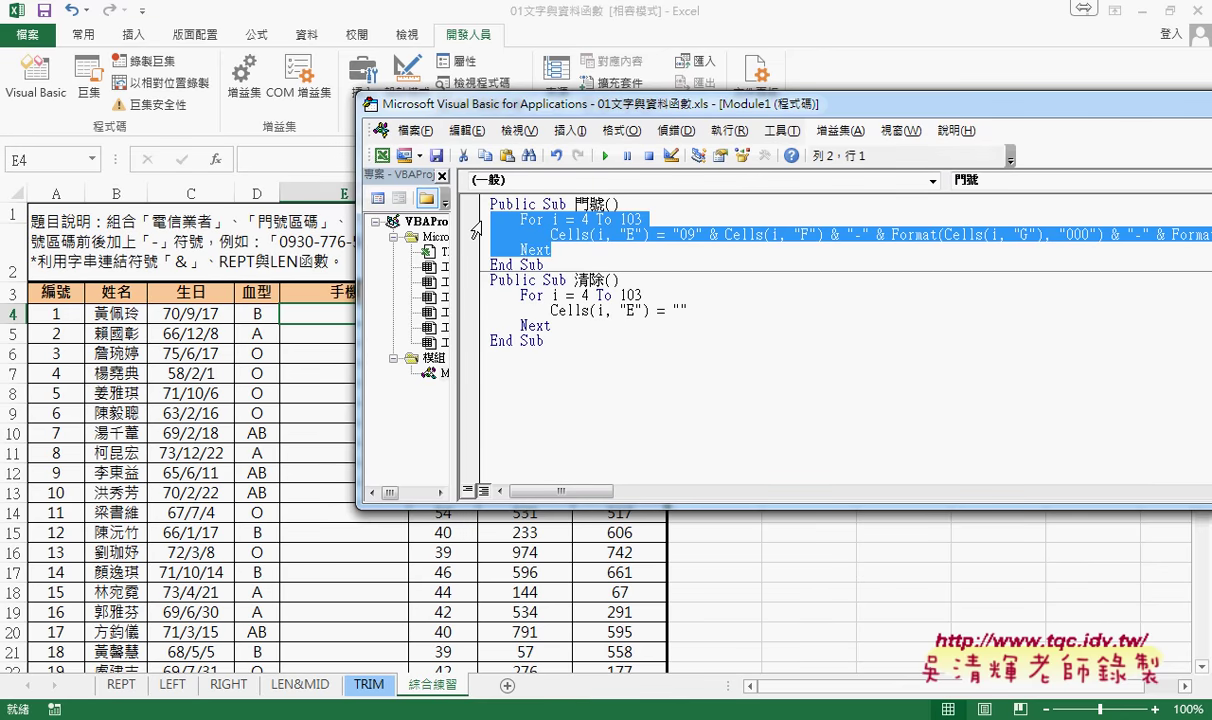
drag(508, 105, 279, 131)
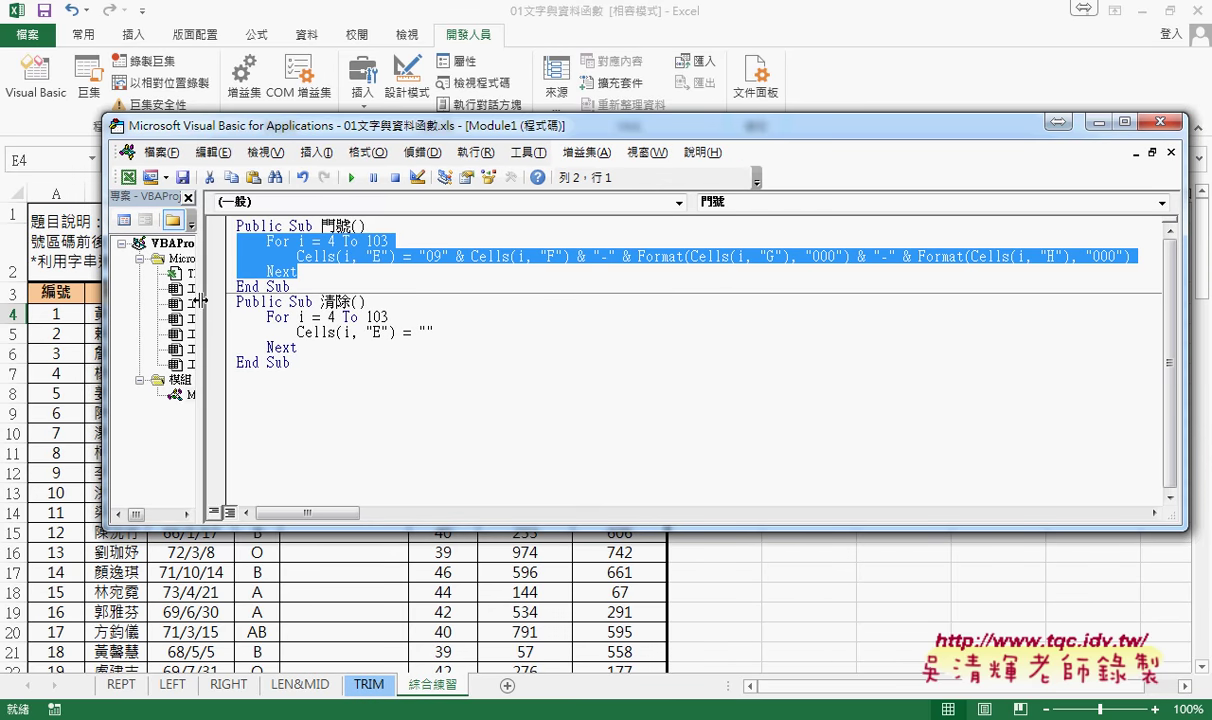
- Widen the Project Explorer pane so all sheet names and Module1 are fully visible
drag(197, 285, 354, 298)
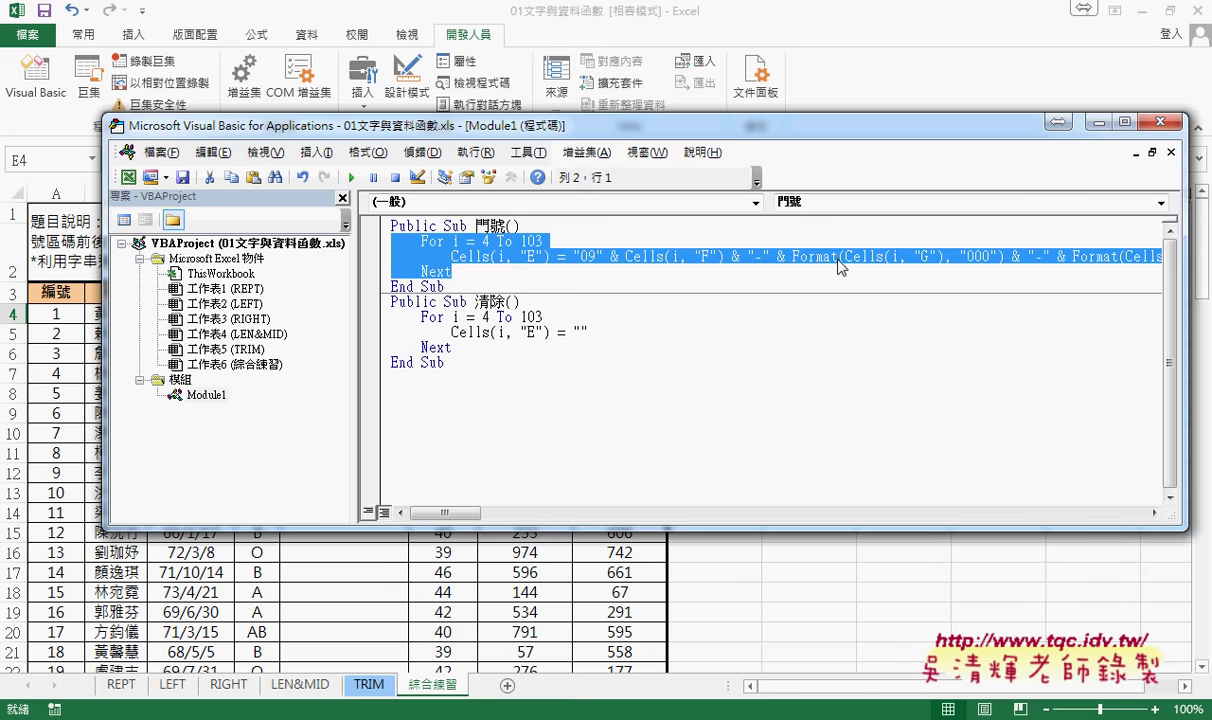
key(Right)
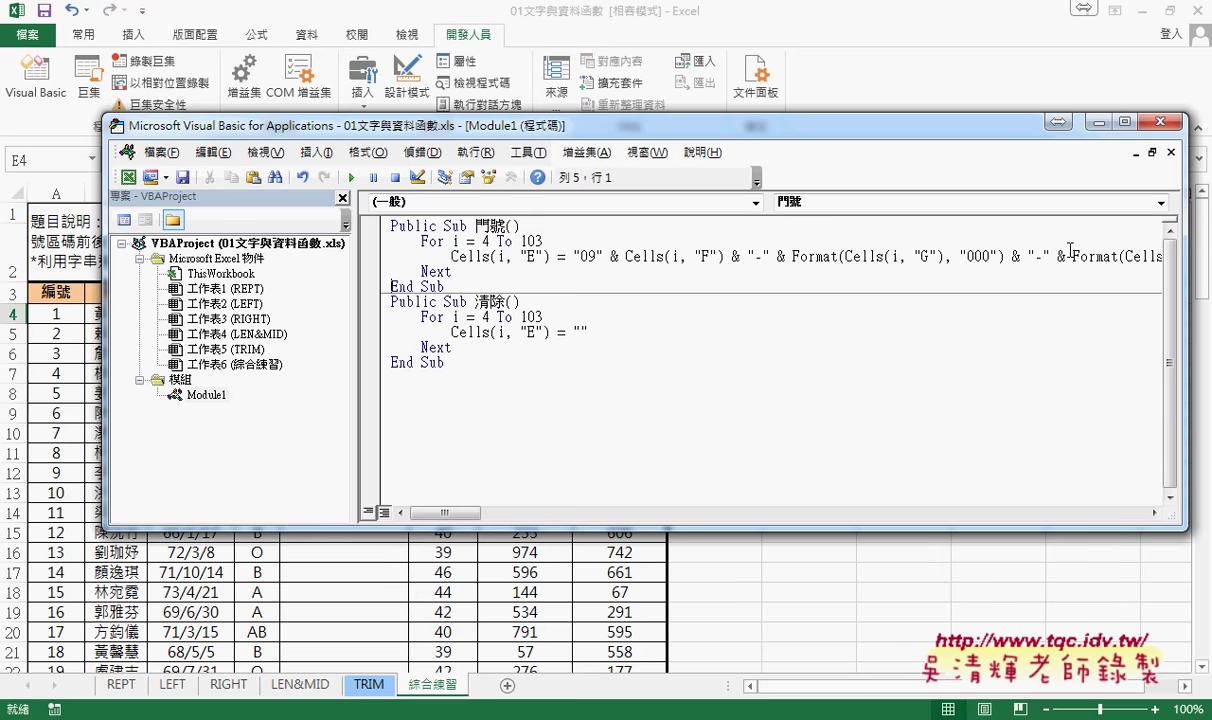
key(Left)
key(Left)
key(Left)
key(Up)
key(End)
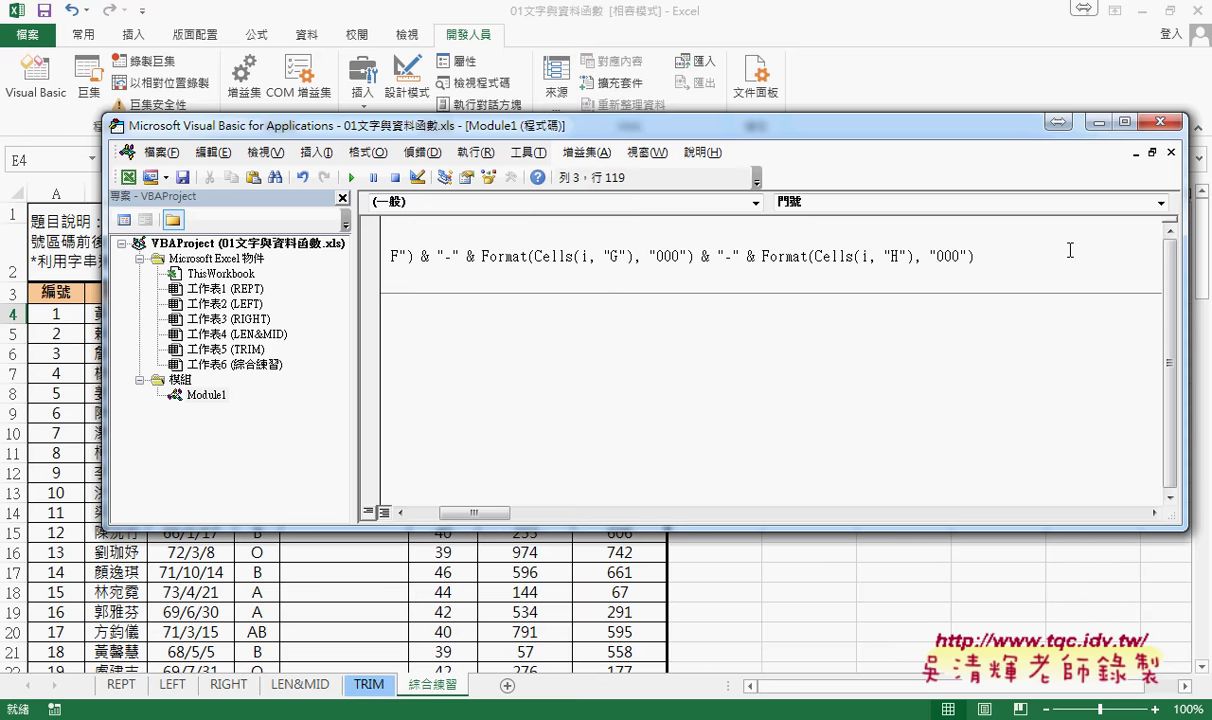
key(Home)
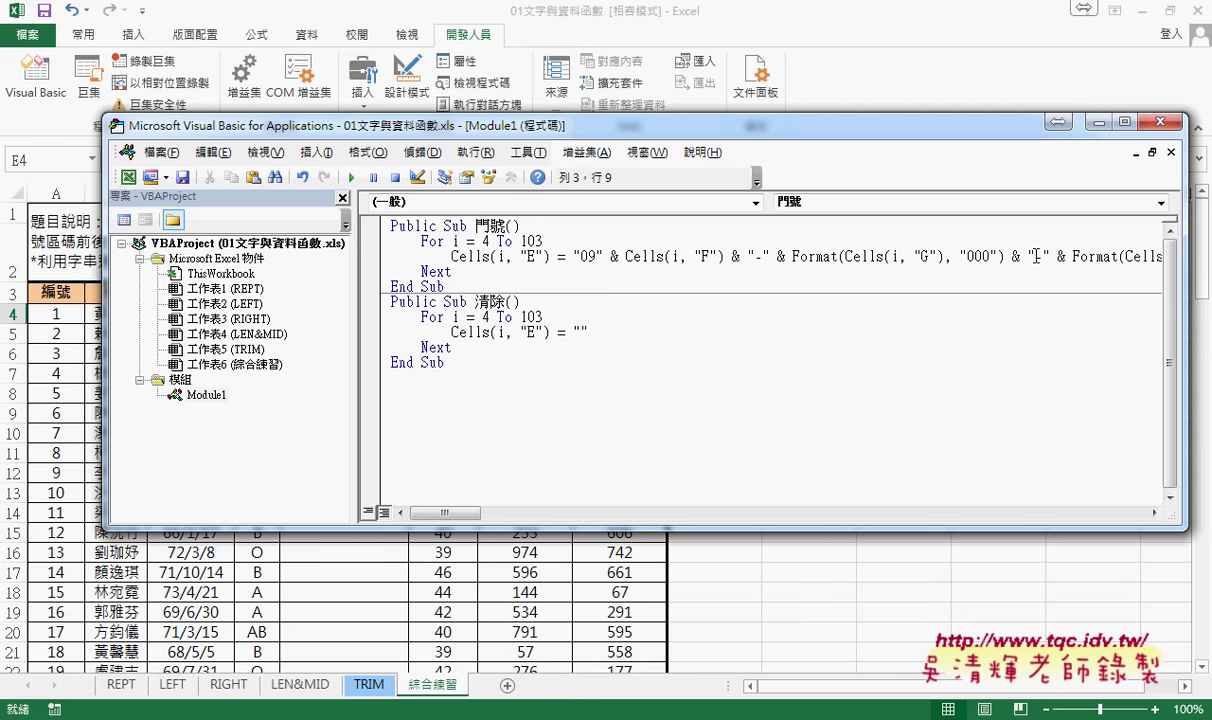
- Try breaking the long Cells line without a continuation character, dismiss the compile error, and rejoin it
click(1022, 256)
key(Left)
key(Left)
key(Return)
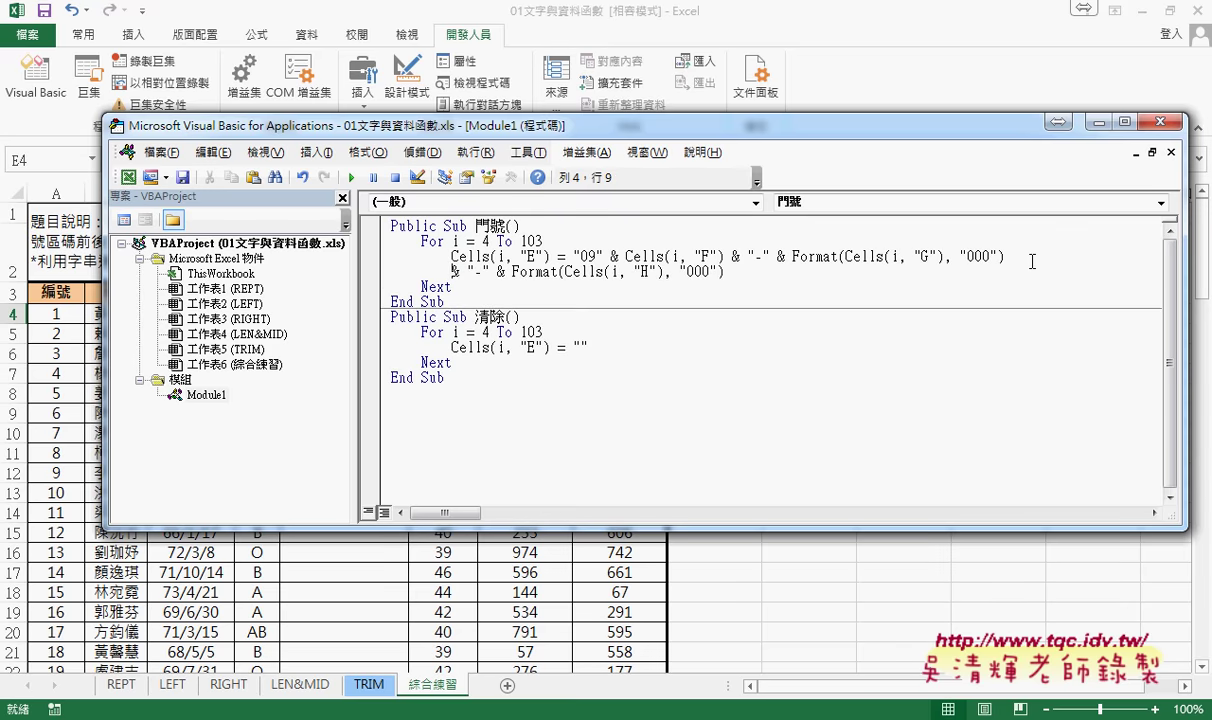
click(900, 467)
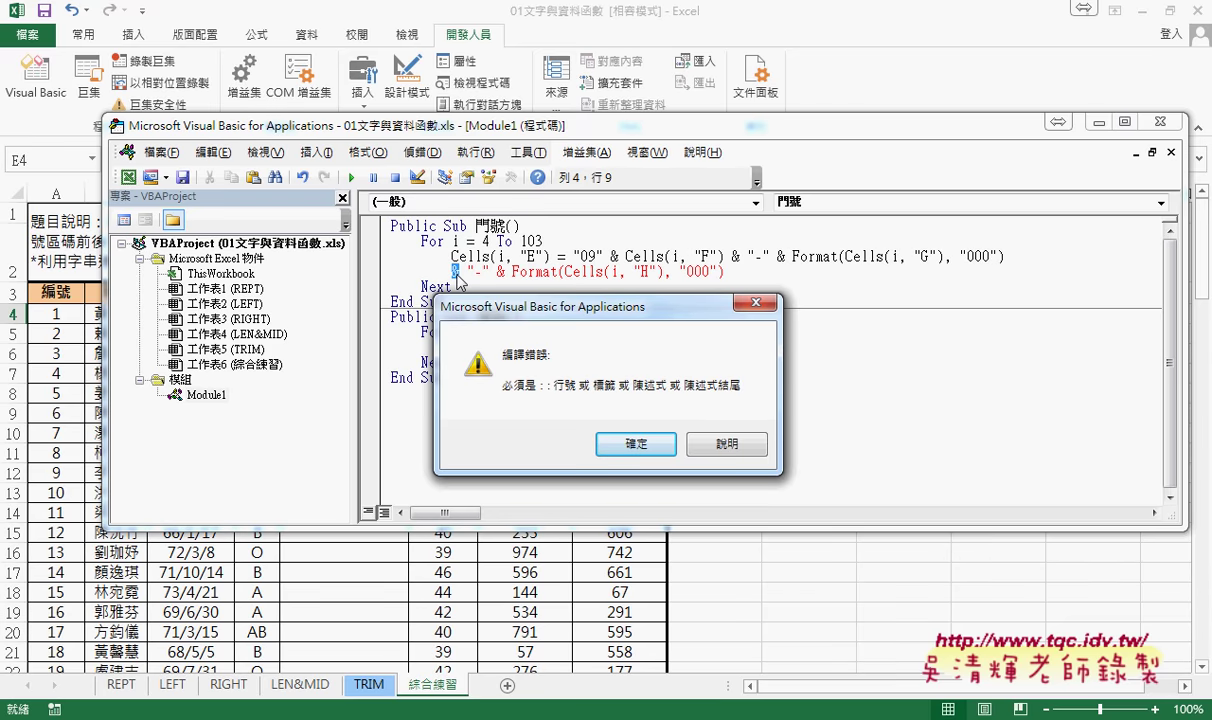
click(636, 443)
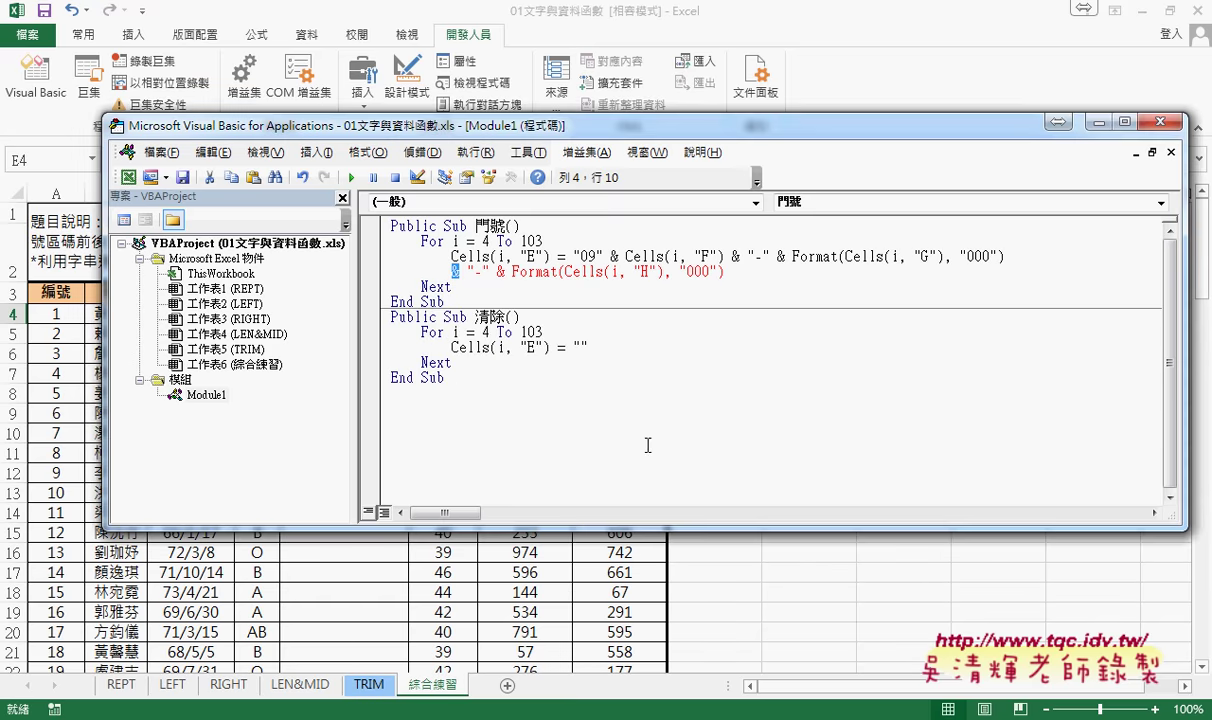
key(Home)
key(BackSpace)
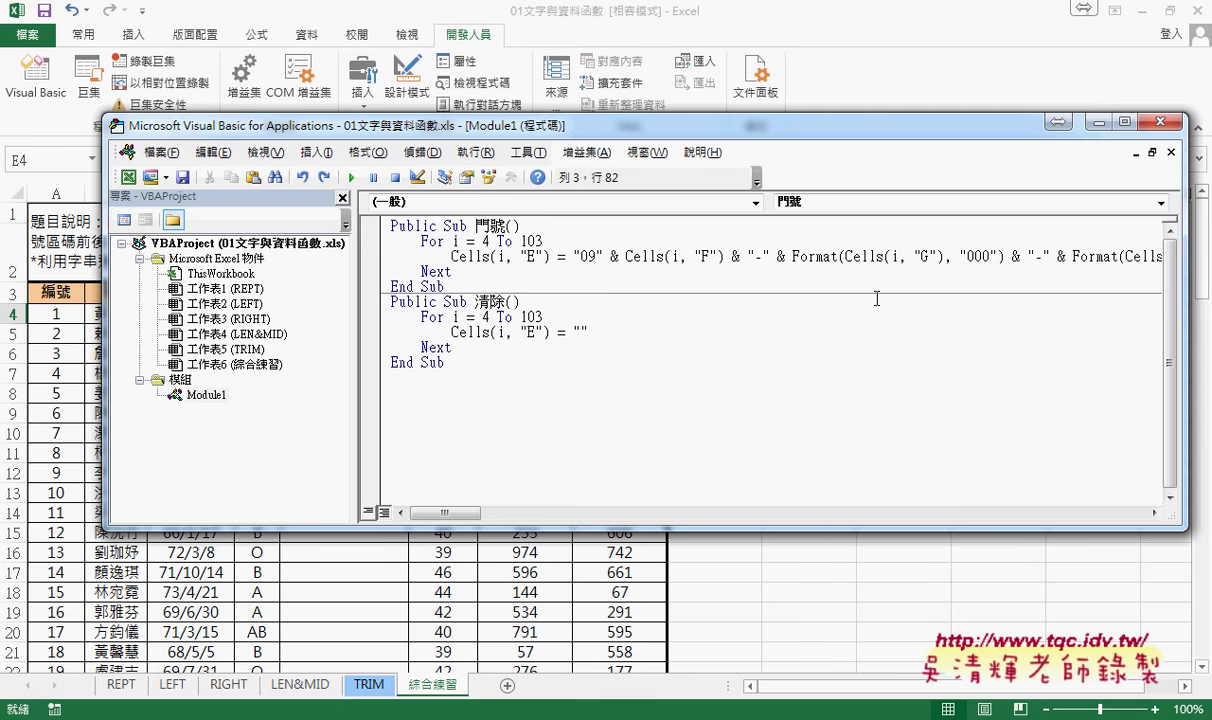
- Add ' _' after the & so "-" & Format(Cells(i, "H"), "000") continues on the next line
double_click(1017, 256)
drag(1021, 256, 1028, 256)
click(1028, 253)
text(_)
key(Return)
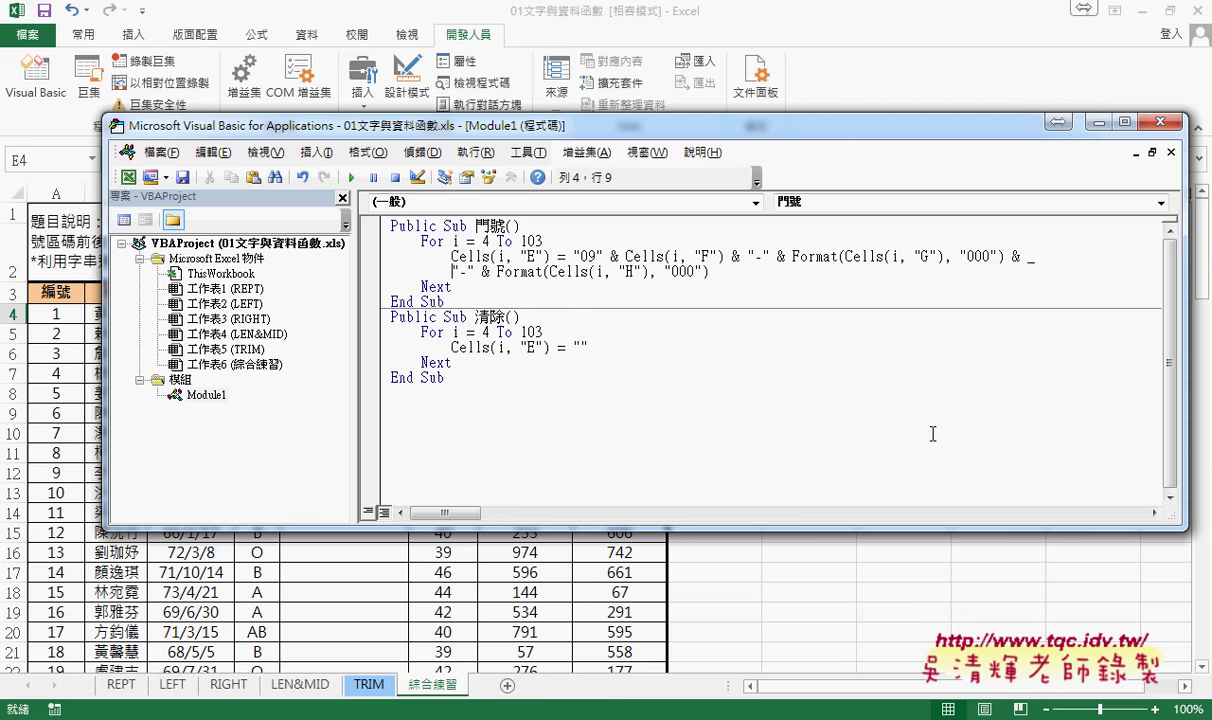
click(932, 434)
click(1012, 256)
drag(1016, 255, 1028, 256)
- Minimize the VBA Editor, cut the 門號 and 清除 buttons off the sheet, and show the Insert controls
click(1098, 122)
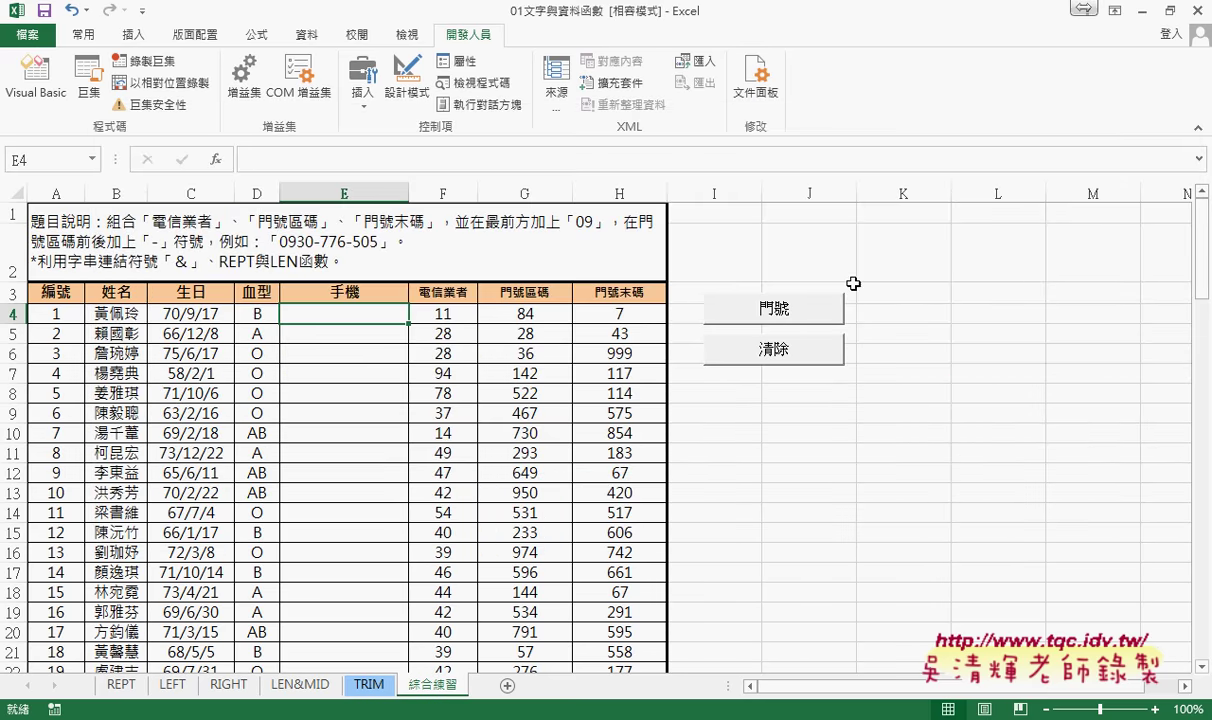
right_click(822, 354)
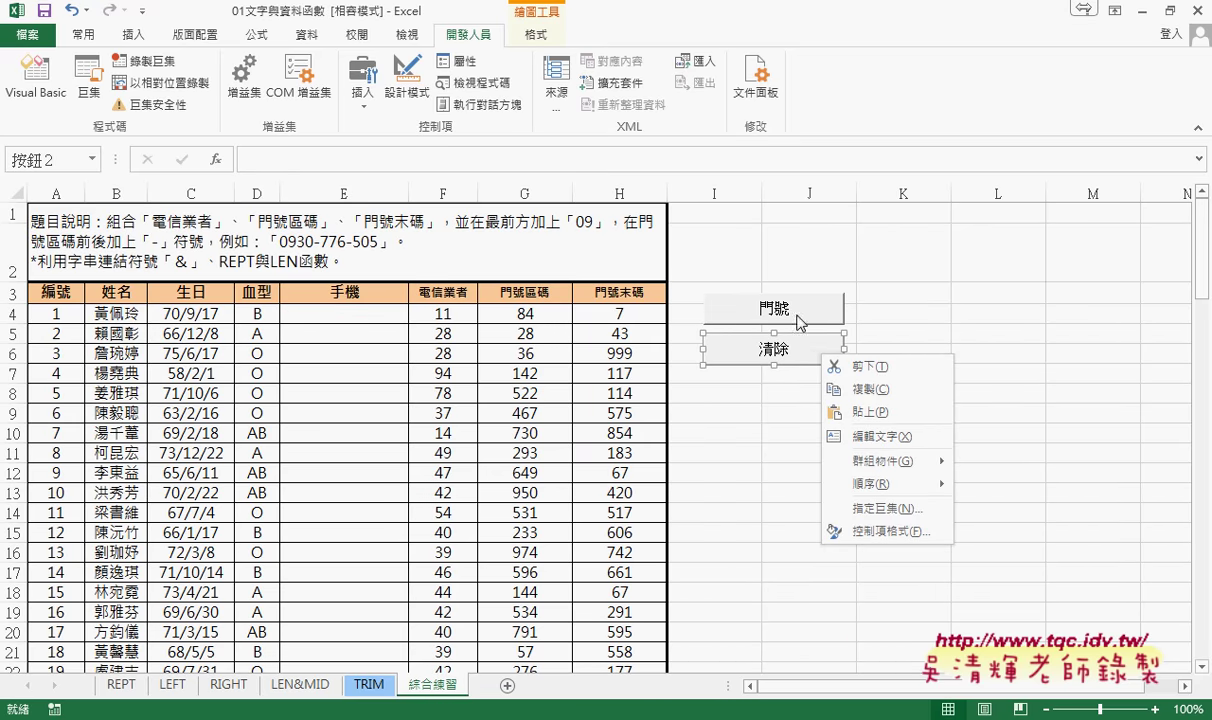
key(Escape)
ctrl+click(775, 308)
right_click(815, 314)
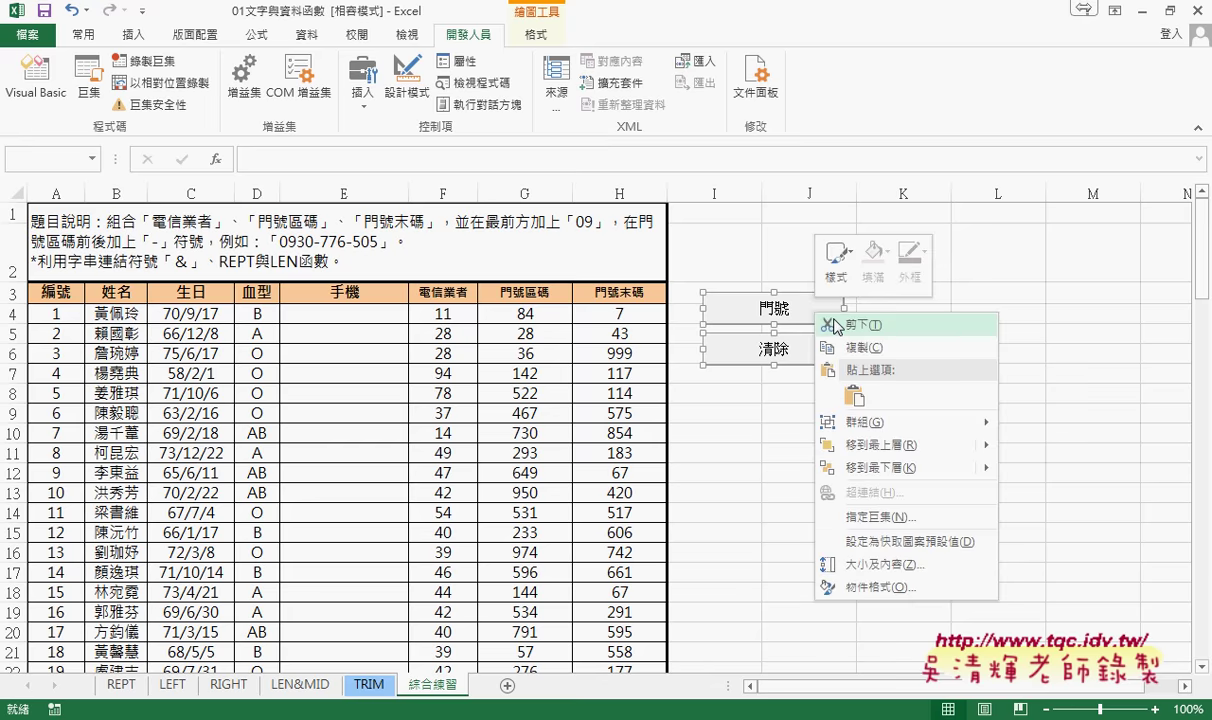
click(855, 325)
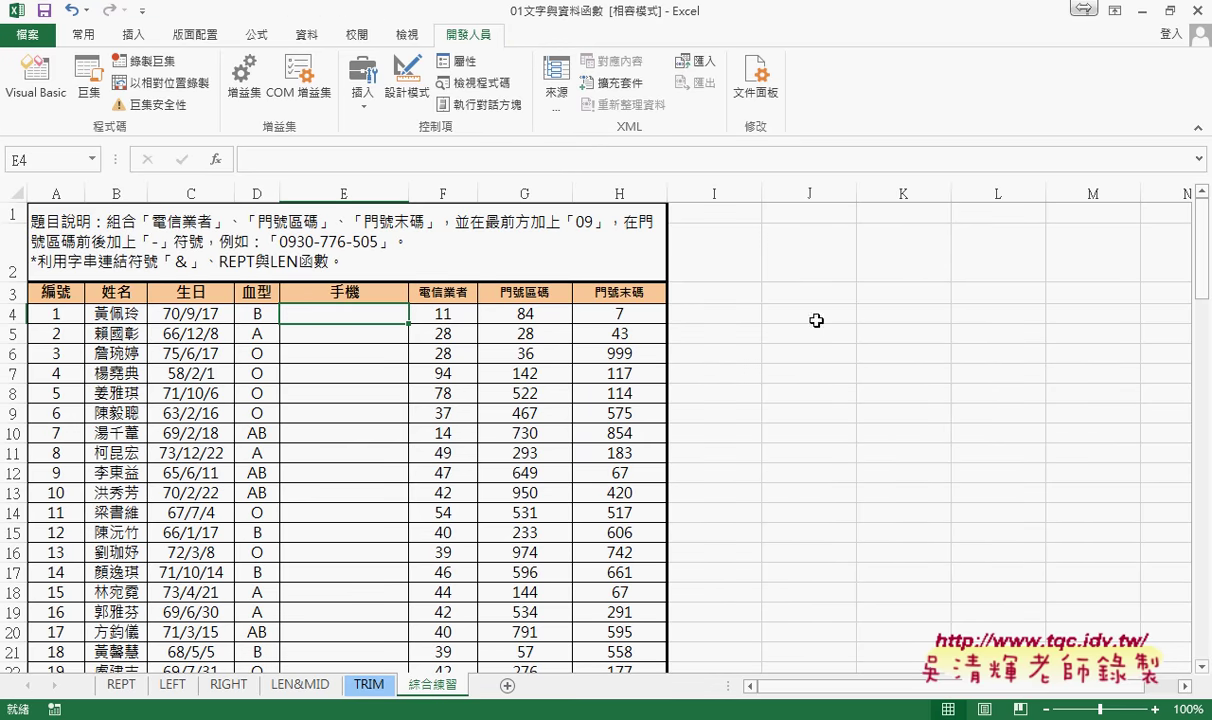
click(358, 97)
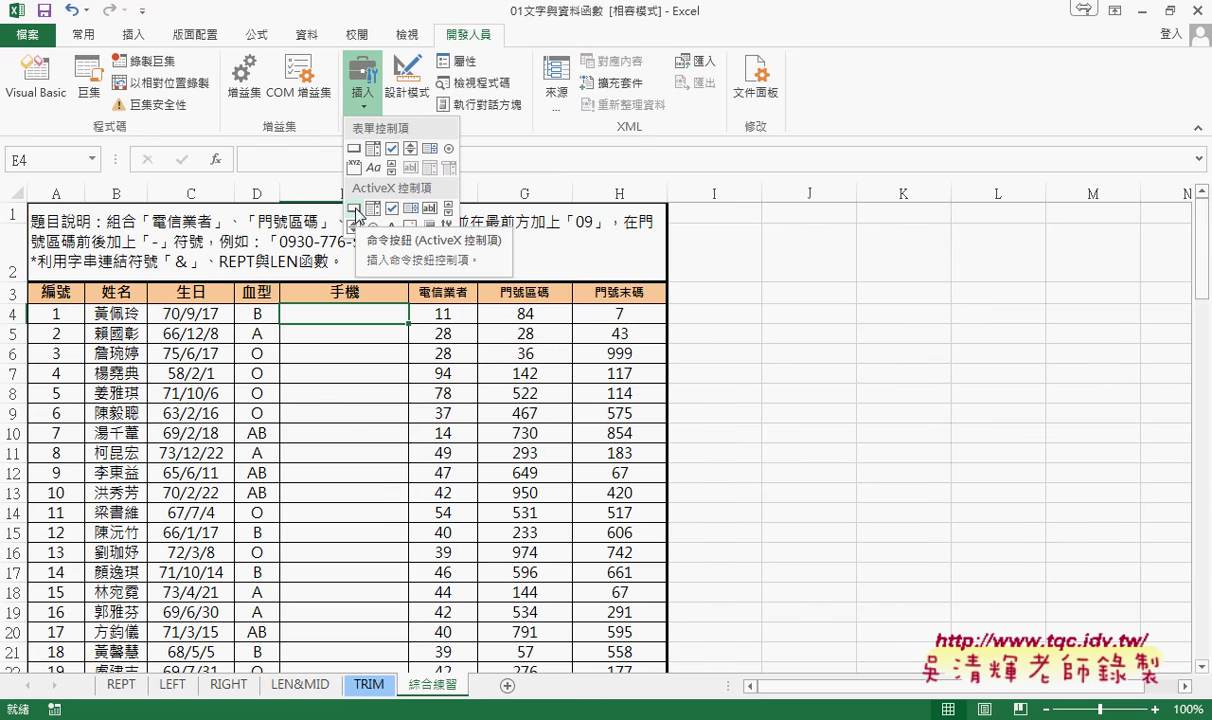
- Draw a form button beside the table near I3 and assign it the 門號 macro
click(355, 150)
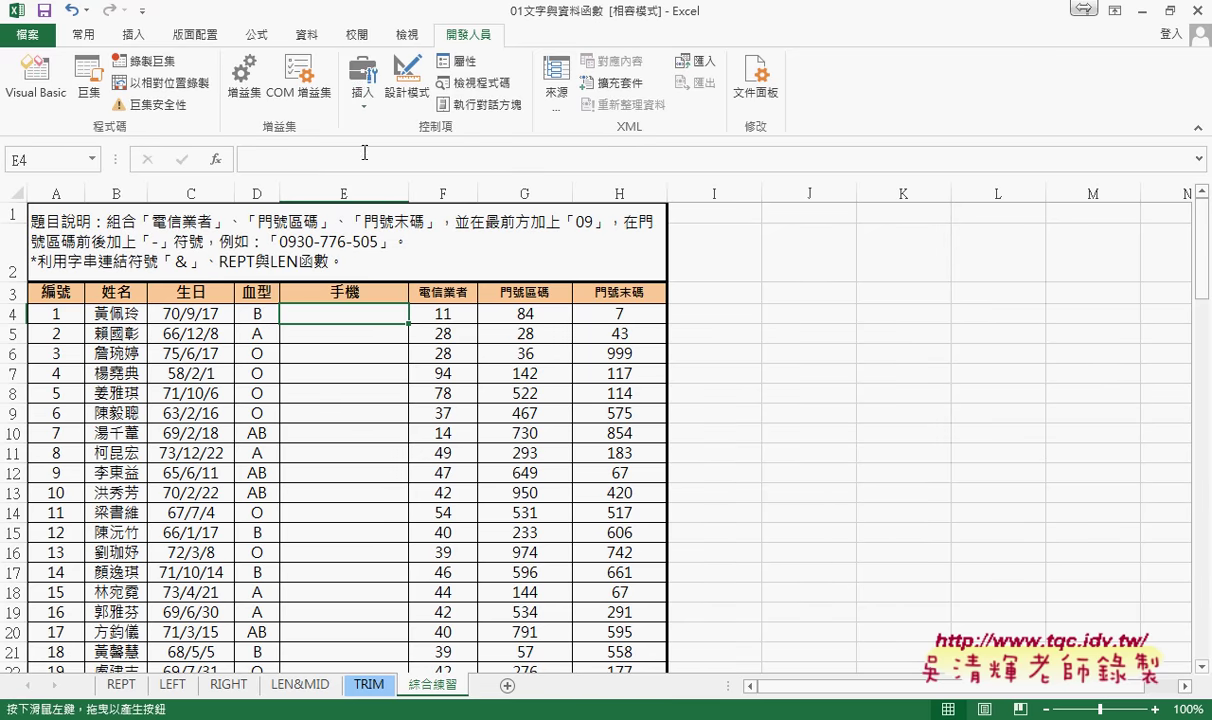
drag(710, 283, 836, 317)
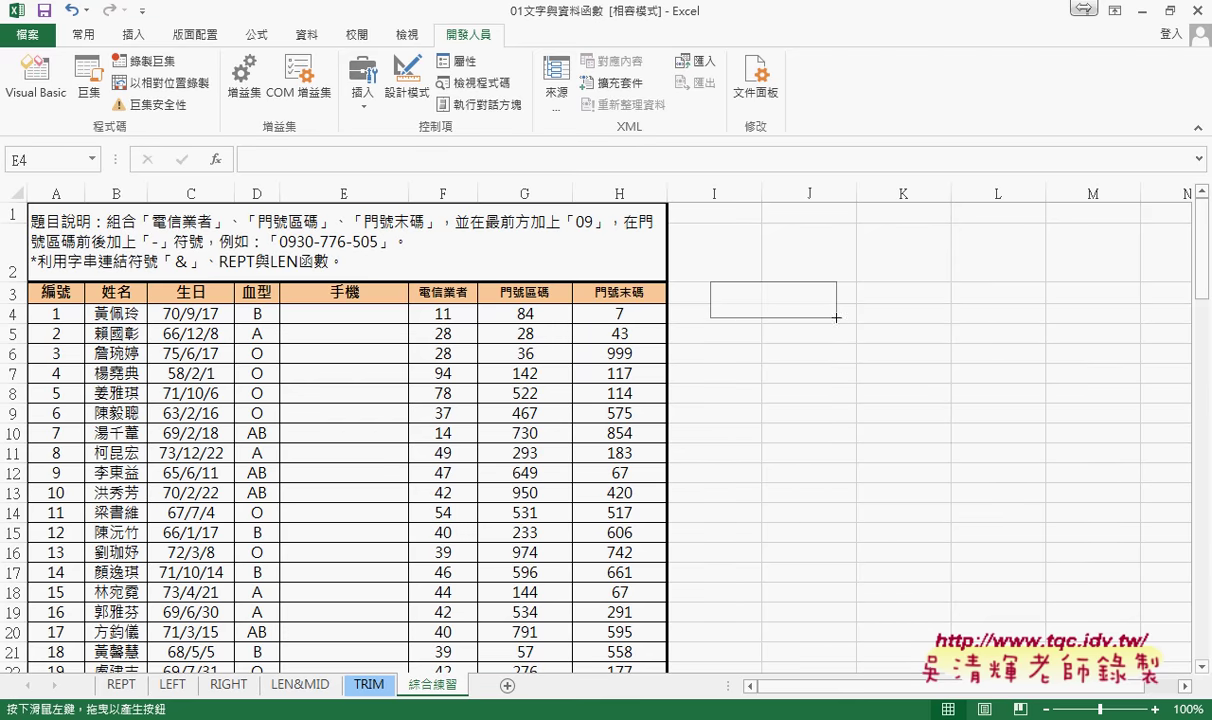
drag(836, 317, 839, 317)
mouse_move(839, 317)
mouse_down()
mouse_move(910, 396)
mouse_move(967, 430)
mouse_move(812, 318)
mouse_move(829, 318)
mouse_up()
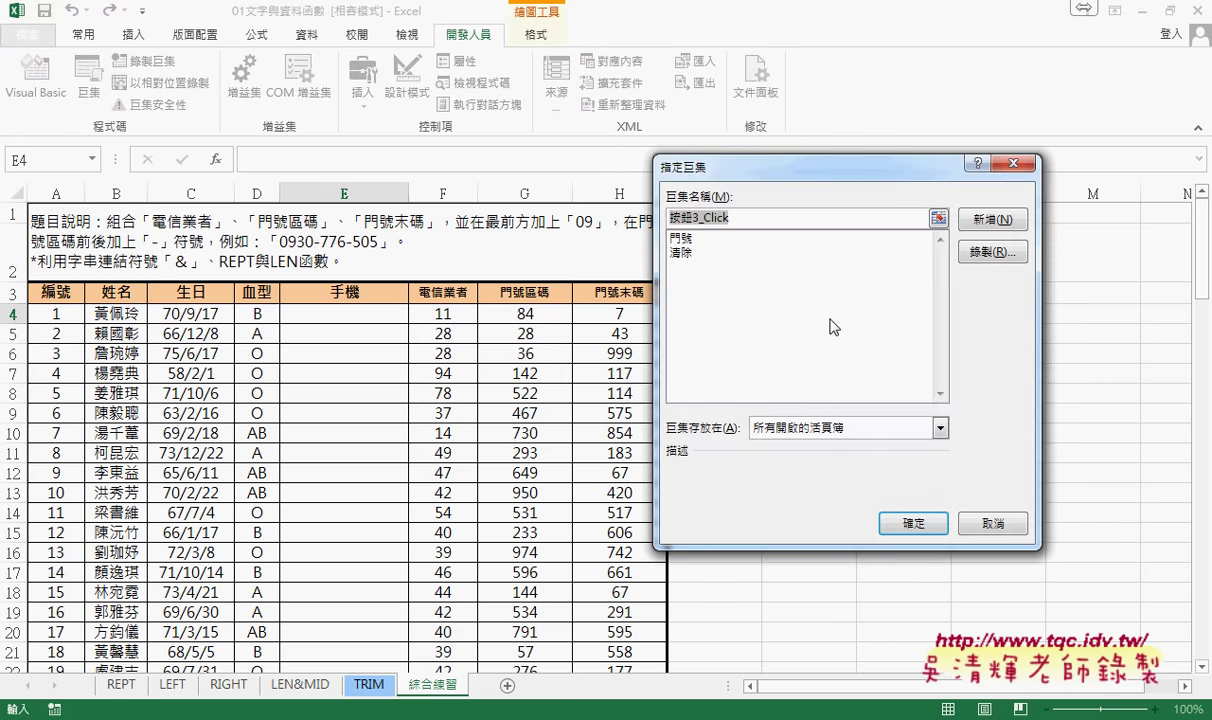
mouse_move(795, 175)
mouse_down()
mouse_move(937, 172)
mouse_move(911, 175)
mouse_up()
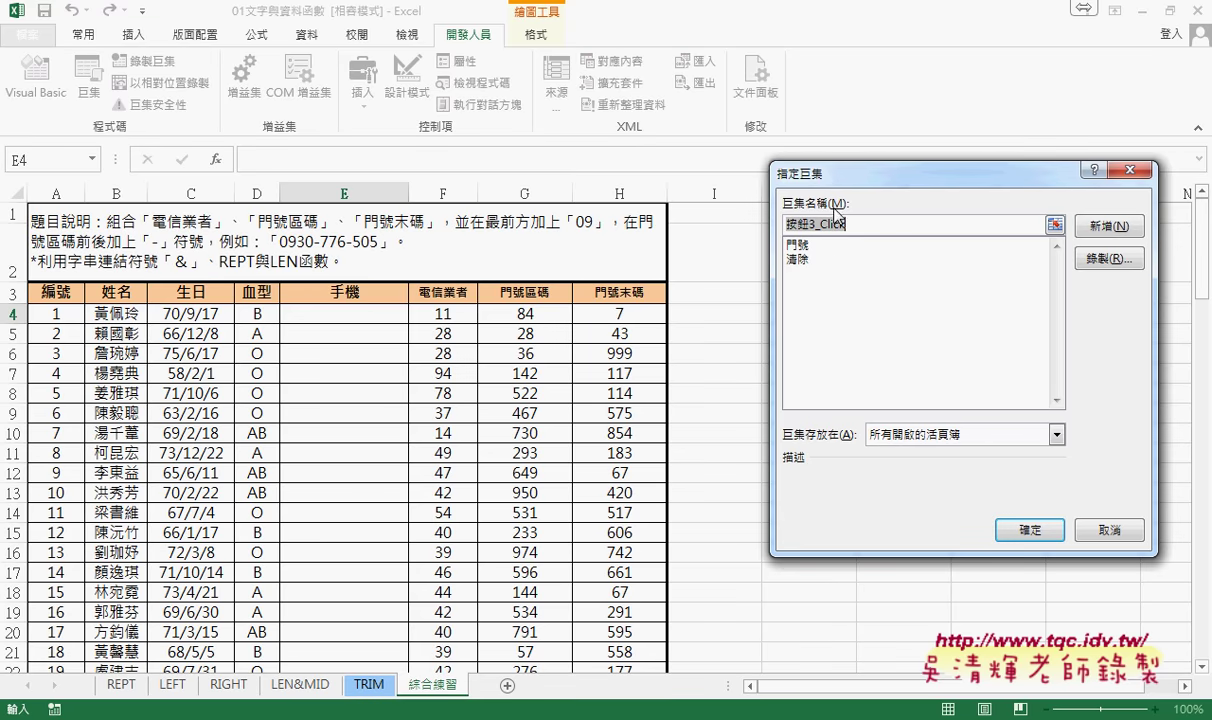
click(872, 245)
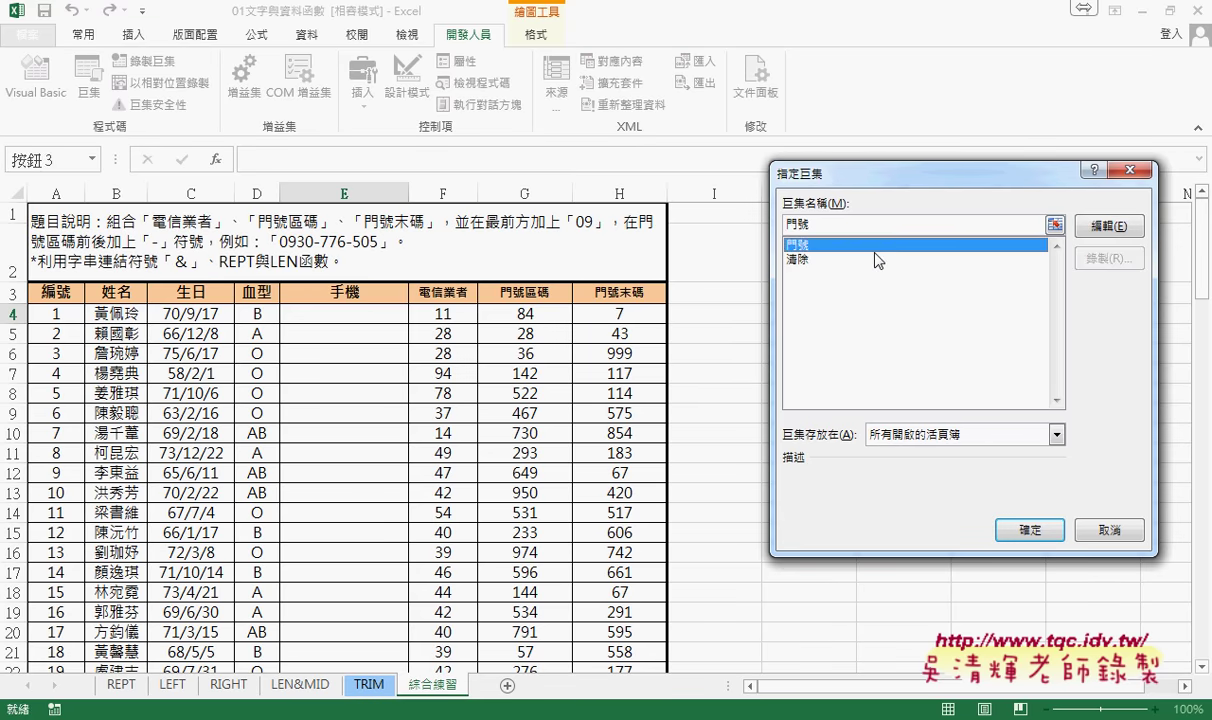
click(800, 226)
right_click(803, 235)
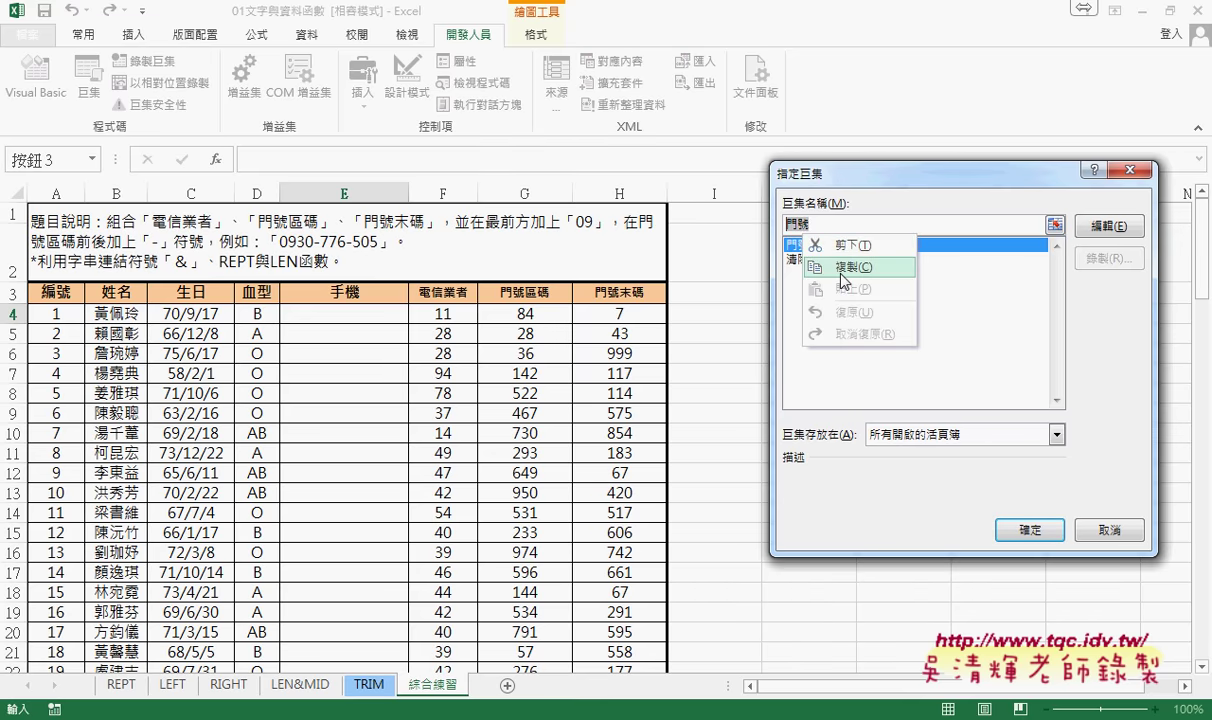
click(830, 267)
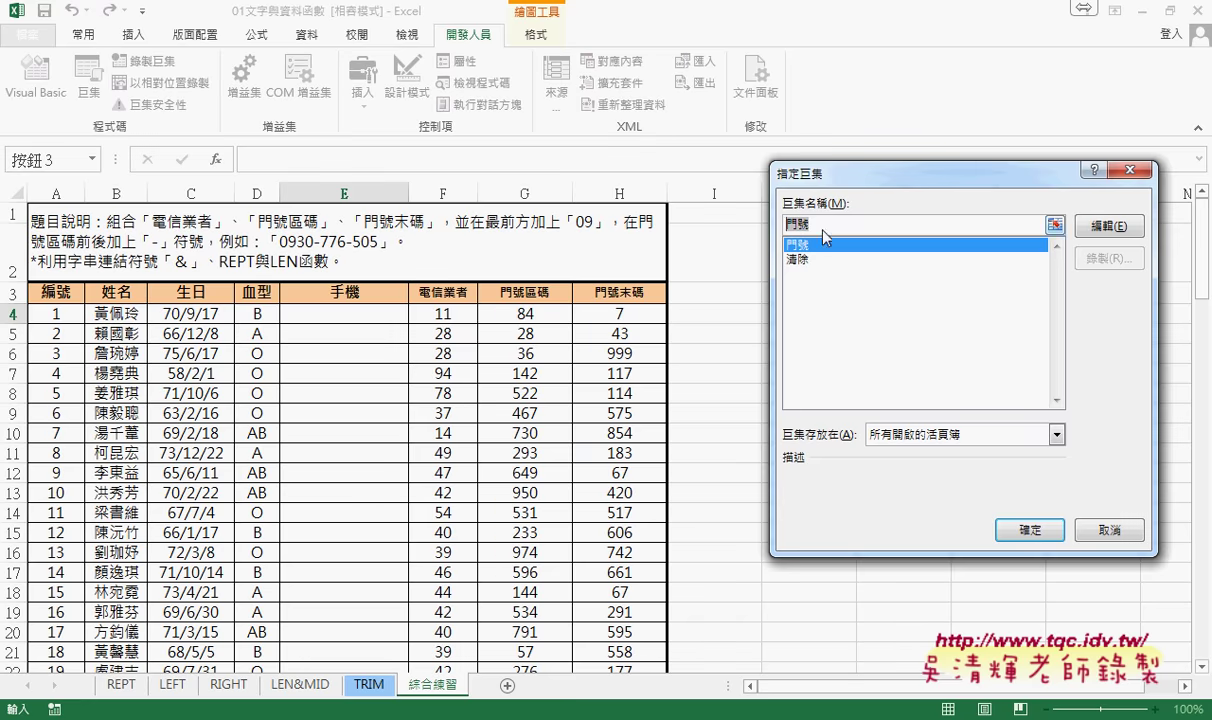
click(1030, 530)
- Replace the default 按鈕 3 caption with 門號
click(720, 290)
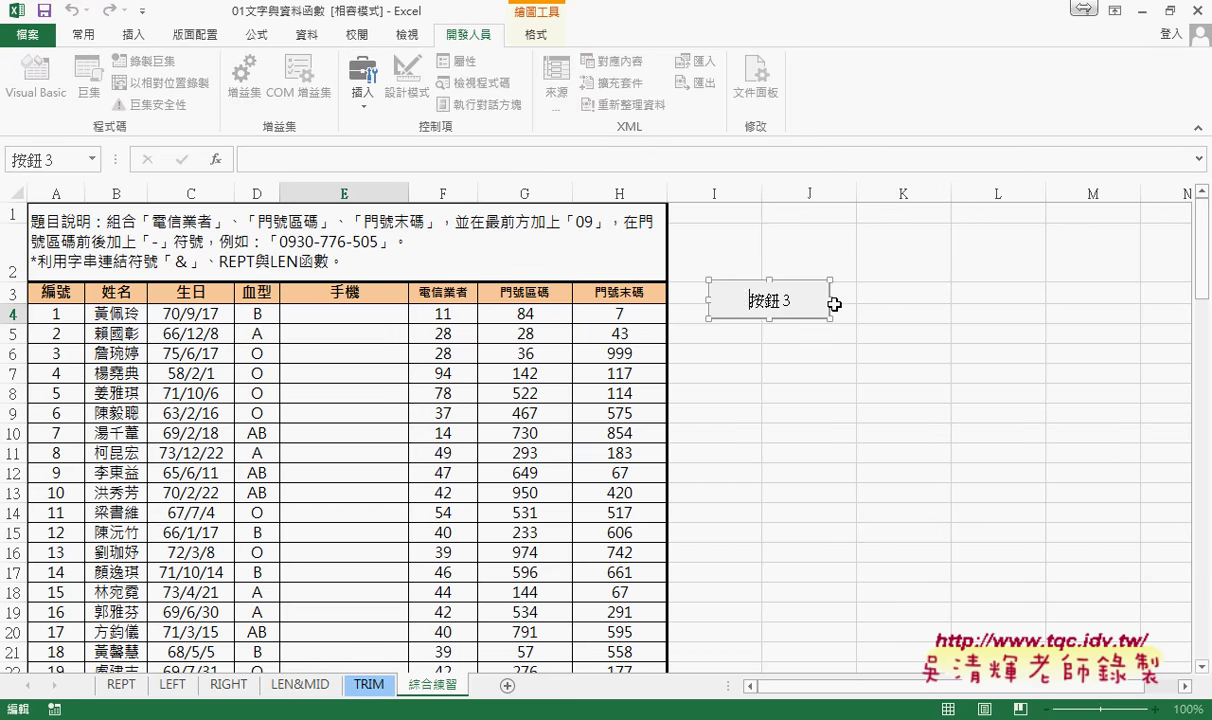
key(Delete)
key(Delete)
key(Delete)
key(Delete)
text(門號)
click(936, 346)
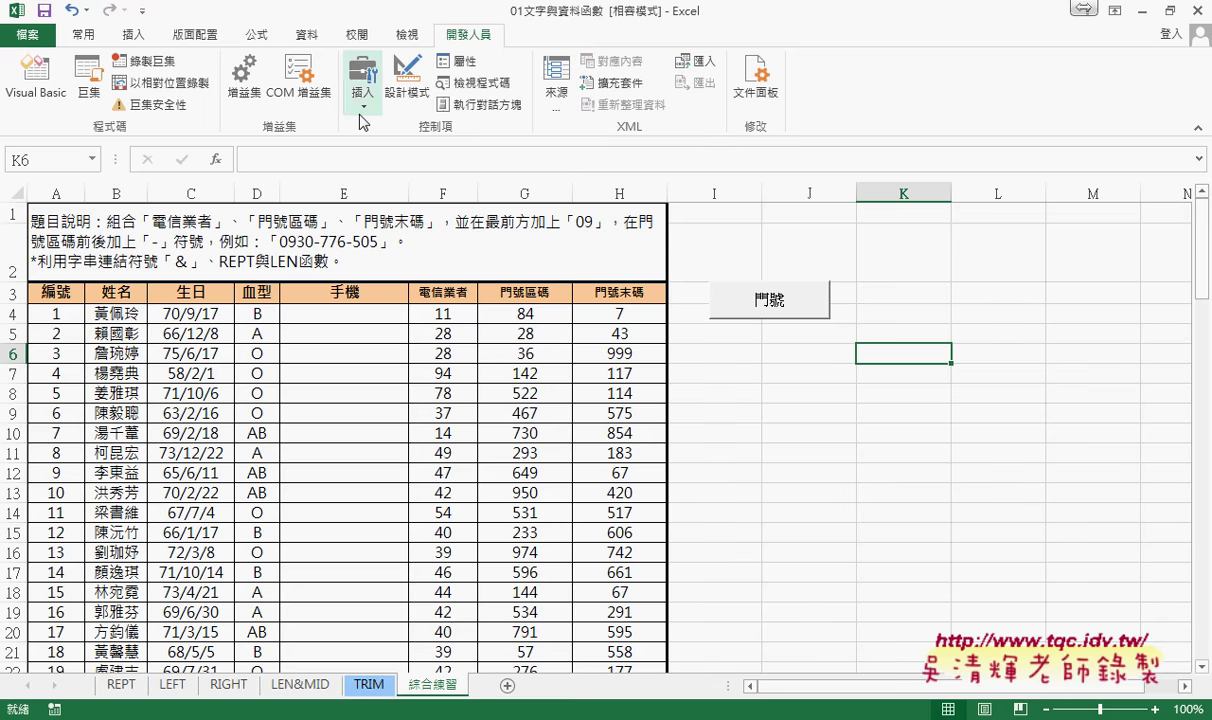
- Draw a new form button below 門號 and assign it the 清除 macro
click(362, 75)
click(338, 146)
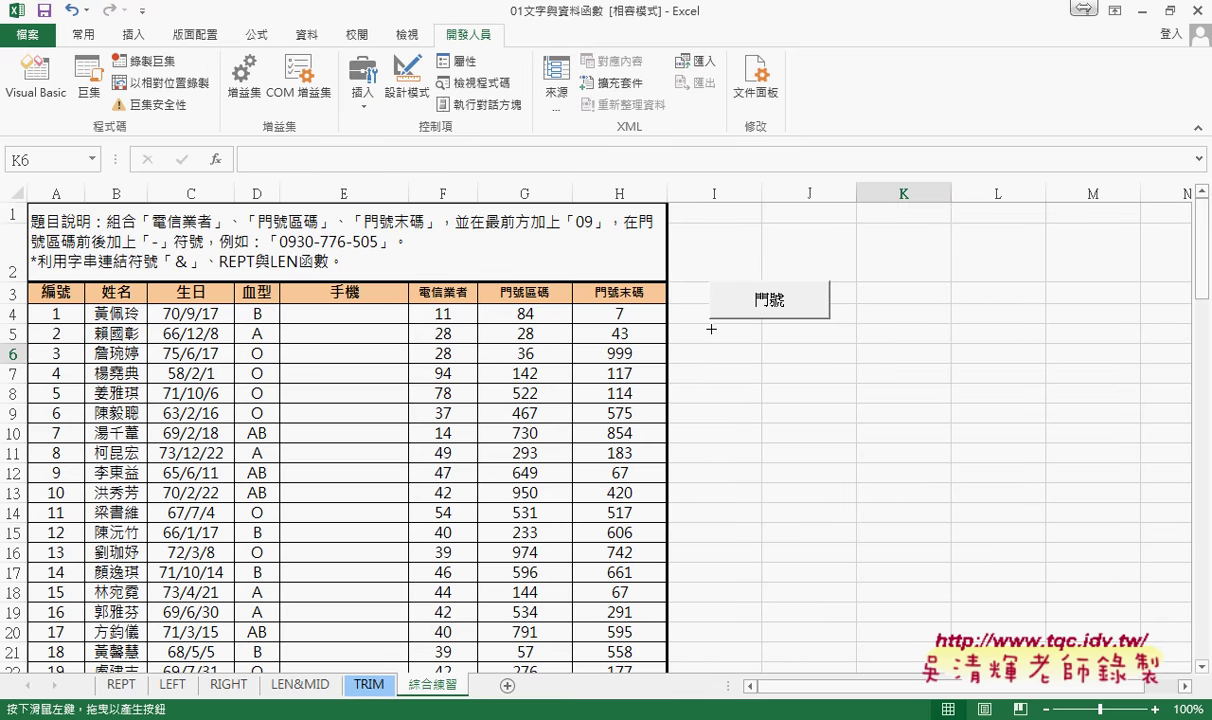
drag(711, 328, 836, 383)
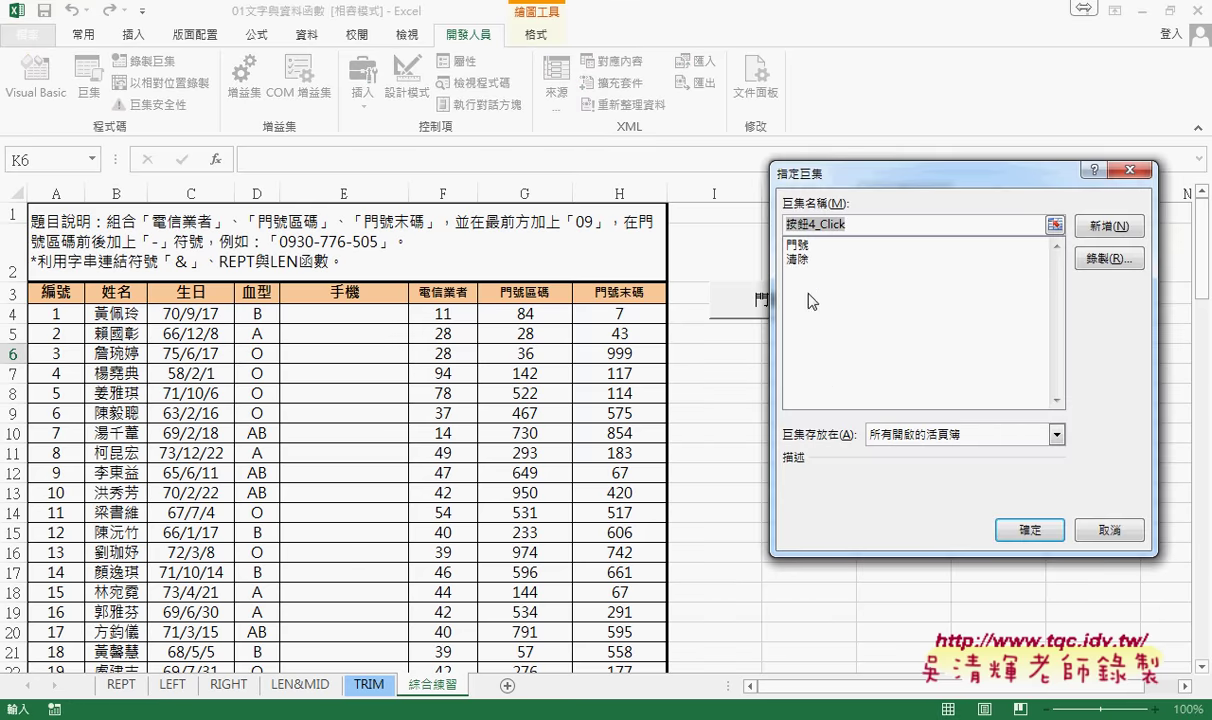
click(797, 258)
right_click(833, 228)
click(870, 258)
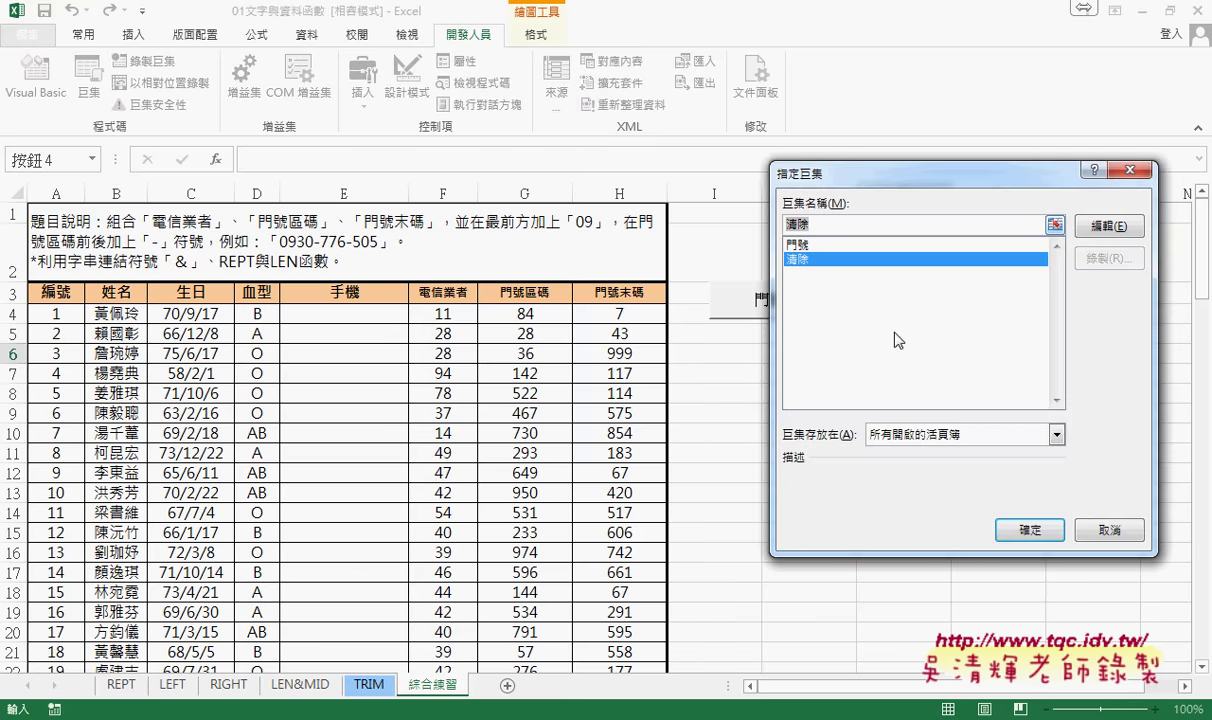
click(1030, 530)
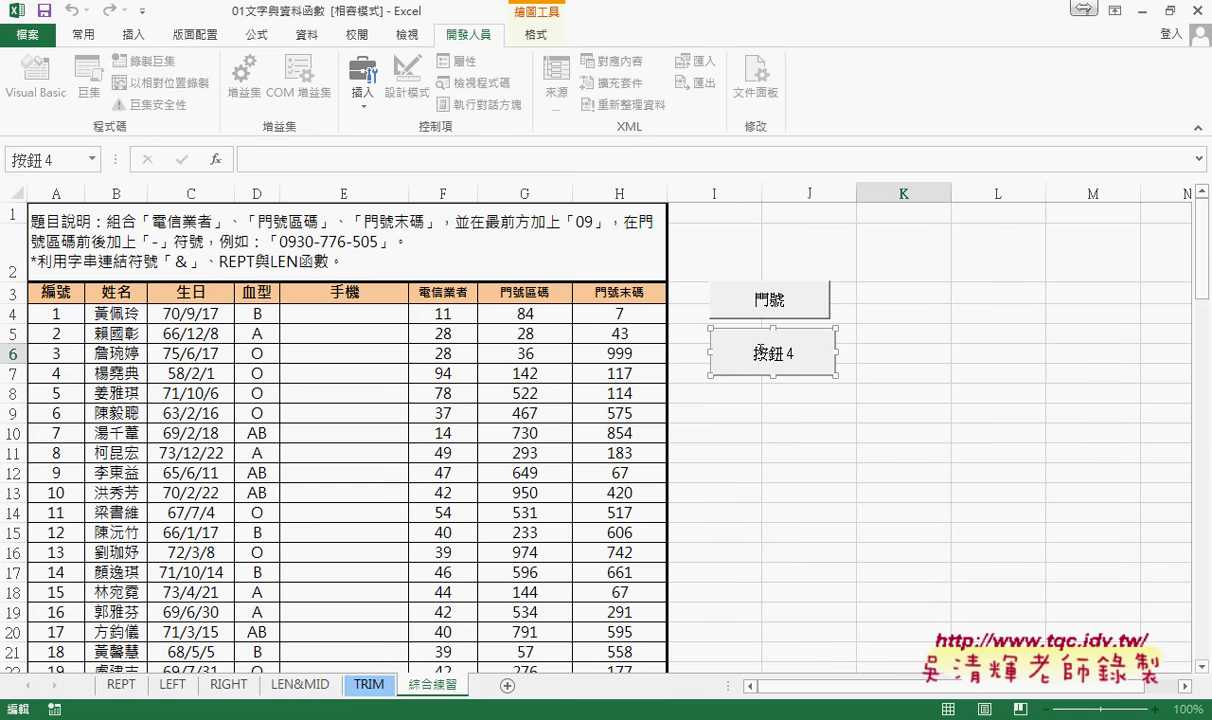
- Caption the new button 清除, then click the 門號 button
key(Delete)
key(Delete)
key(Delete)
text(清除)
click(841, 478)
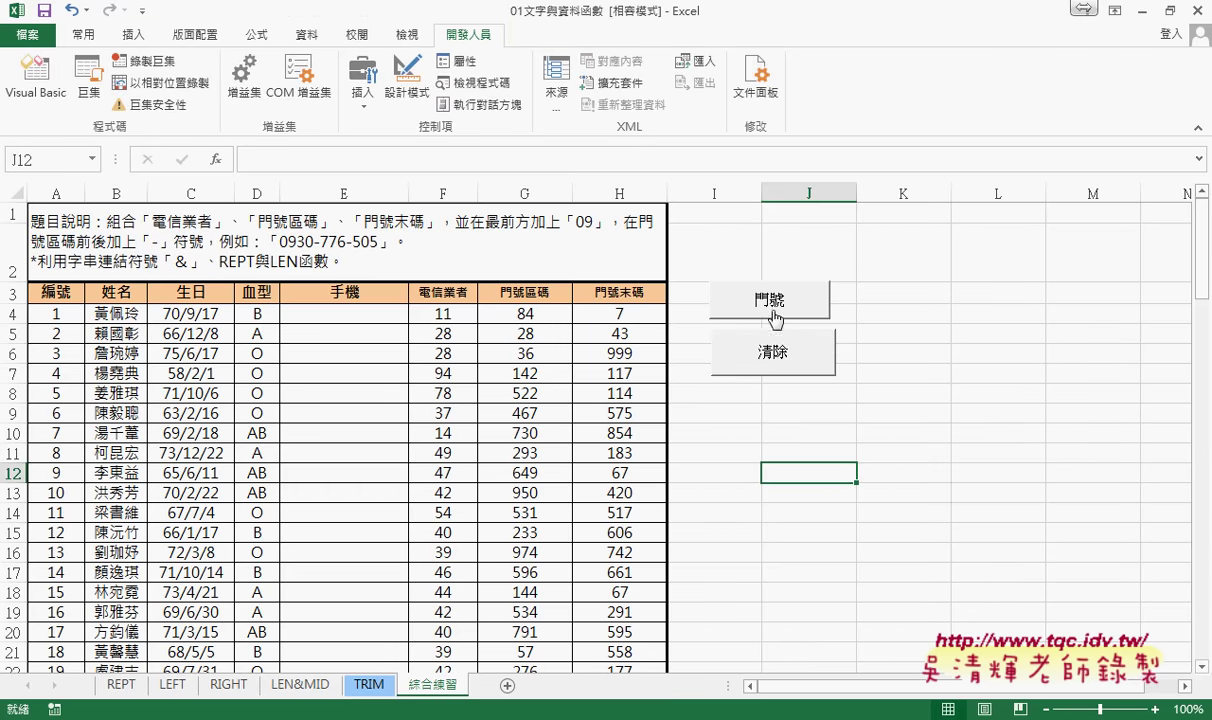
click(735, 300)
- Resize the 清除 button to the 門號 button's width, then select both buttons
click(770, 350)
right_click(834, 374)
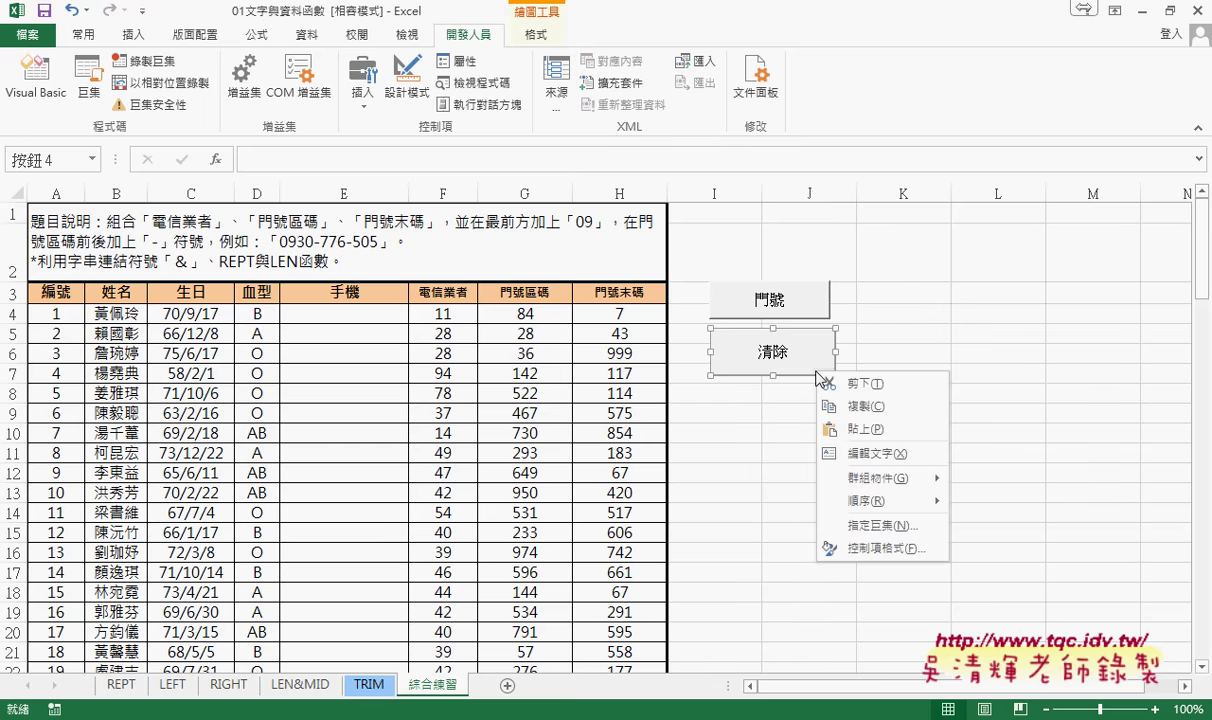
key(Escape)
drag(836, 374, 830, 372)
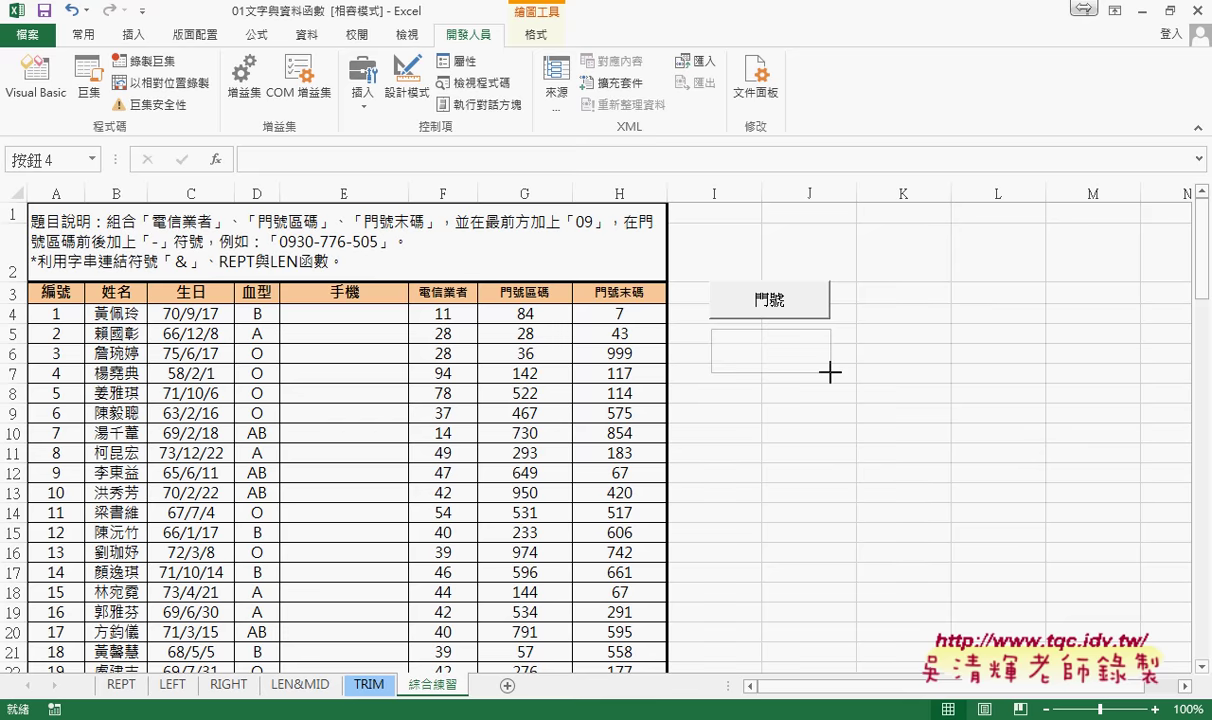
drag(830, 372, 830, 372)
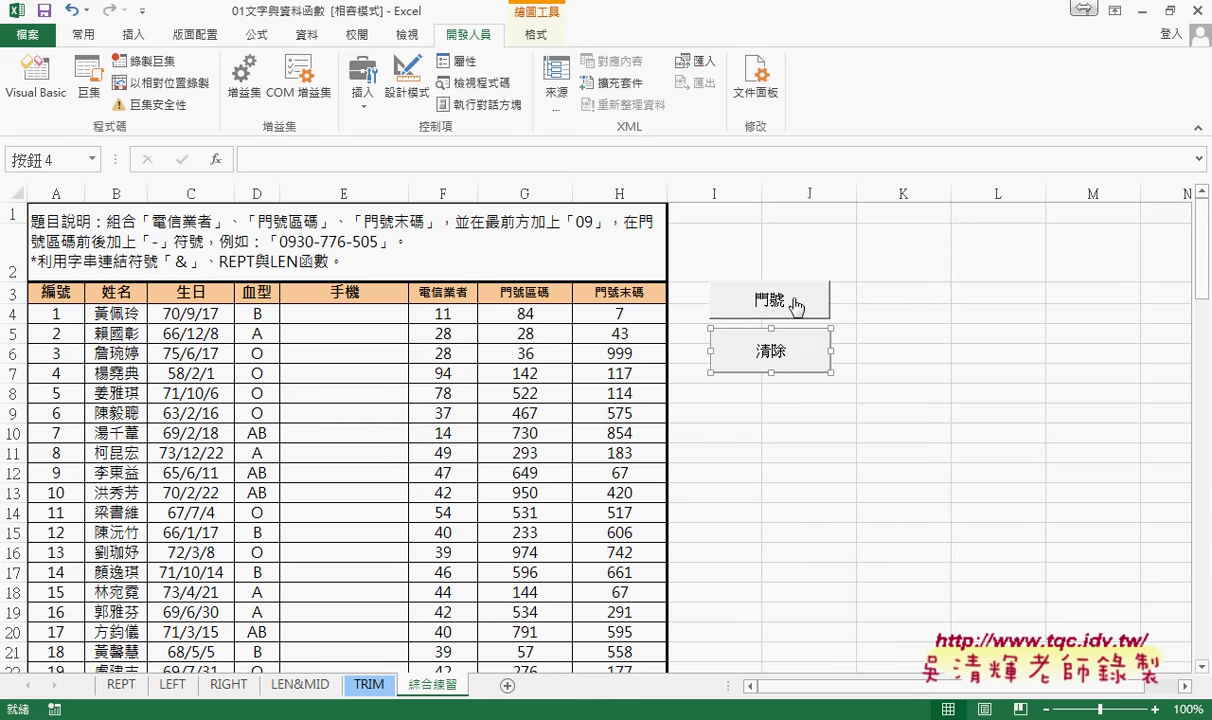
right_click(749, 302)
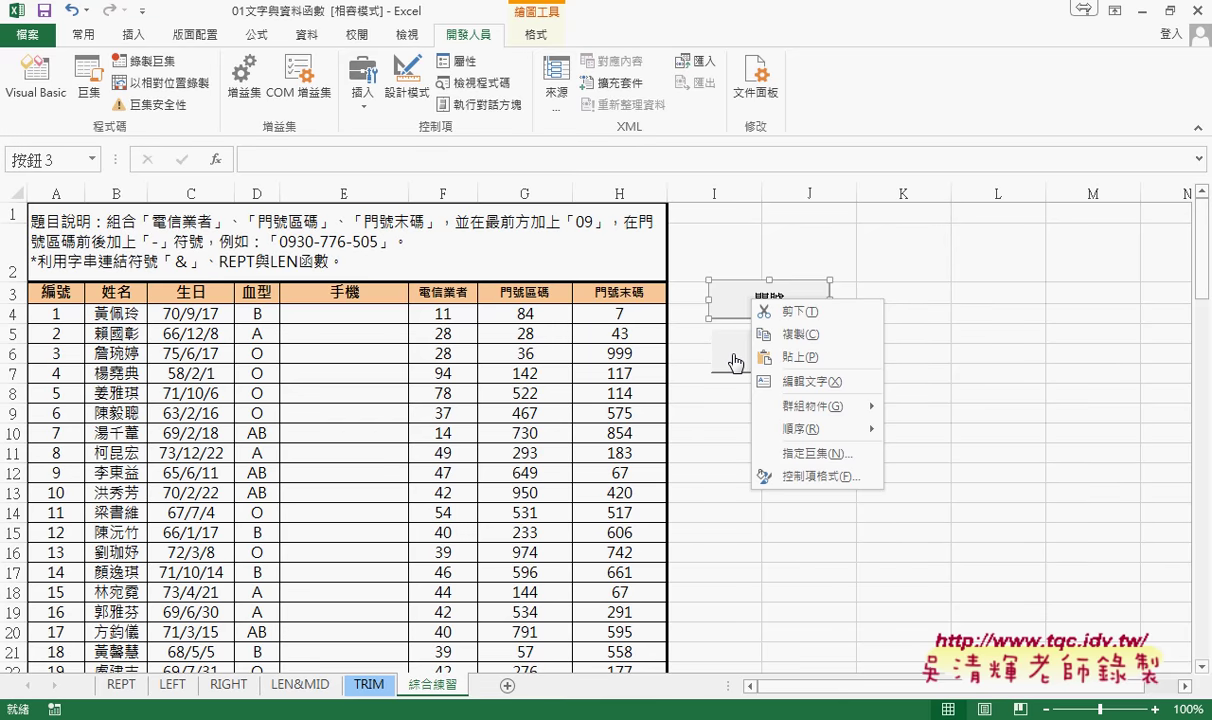
key(Escape)
ctrl+click(725, 352)
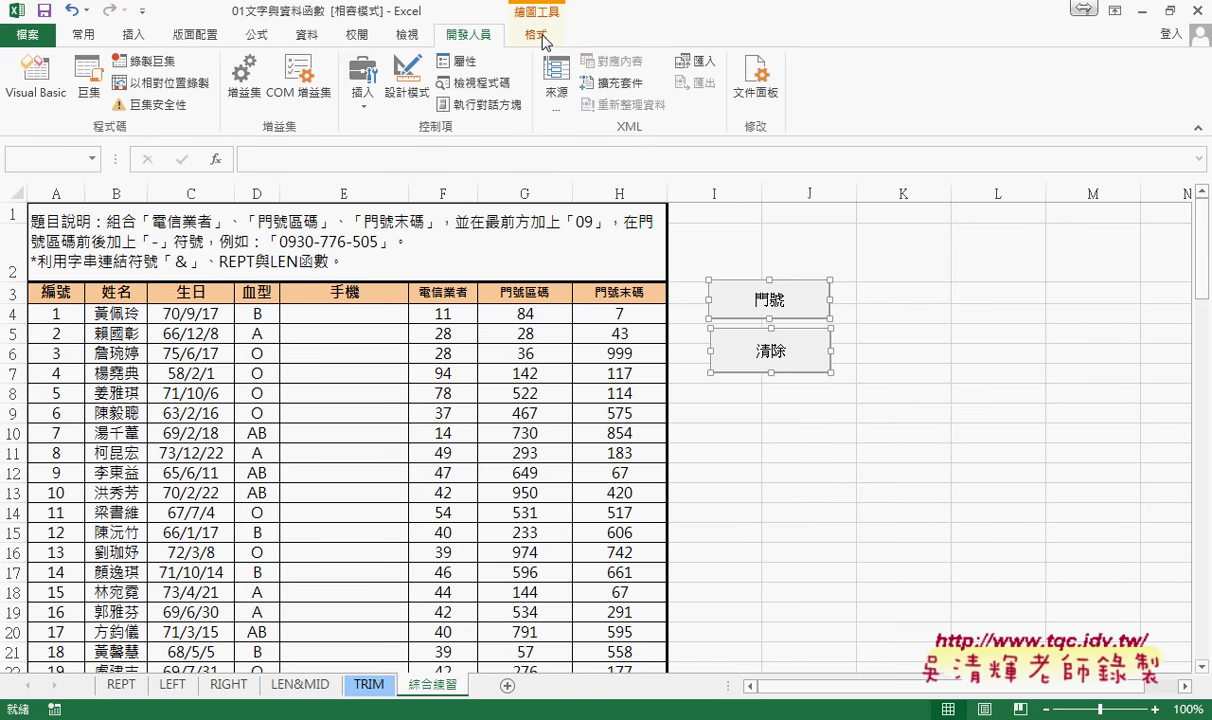
click(545, 42)
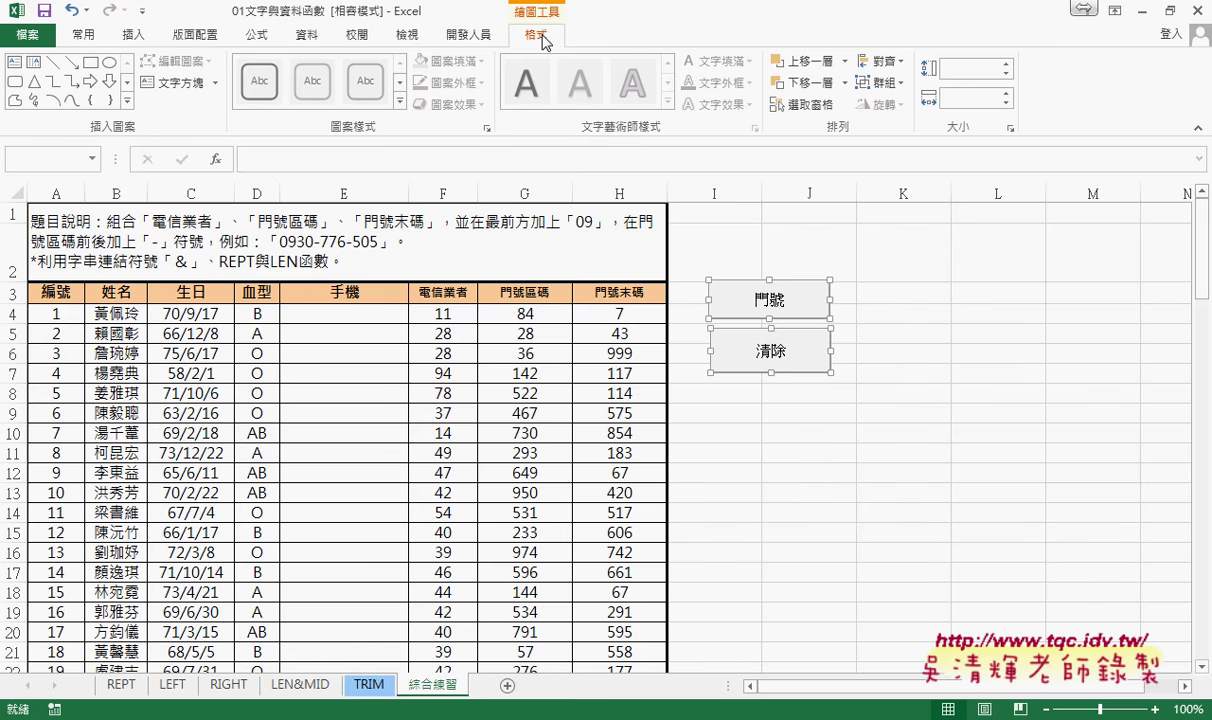
click(884, 62)
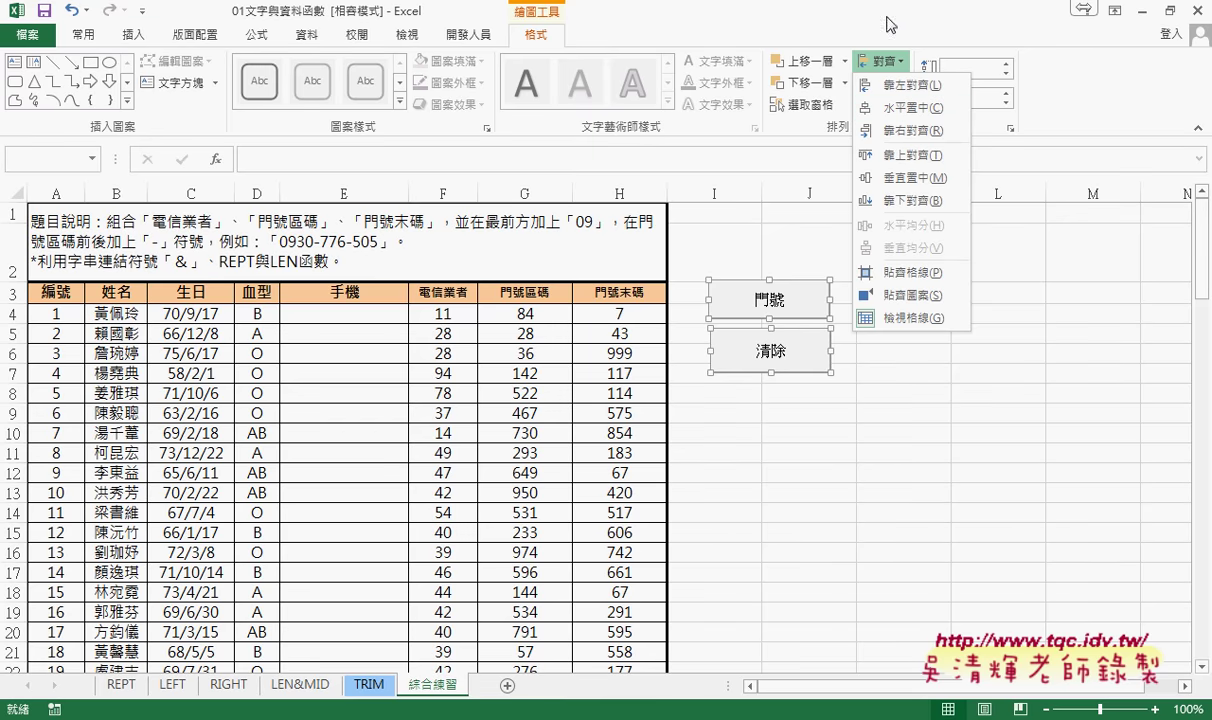
click(916, 108)
click(964, 70)
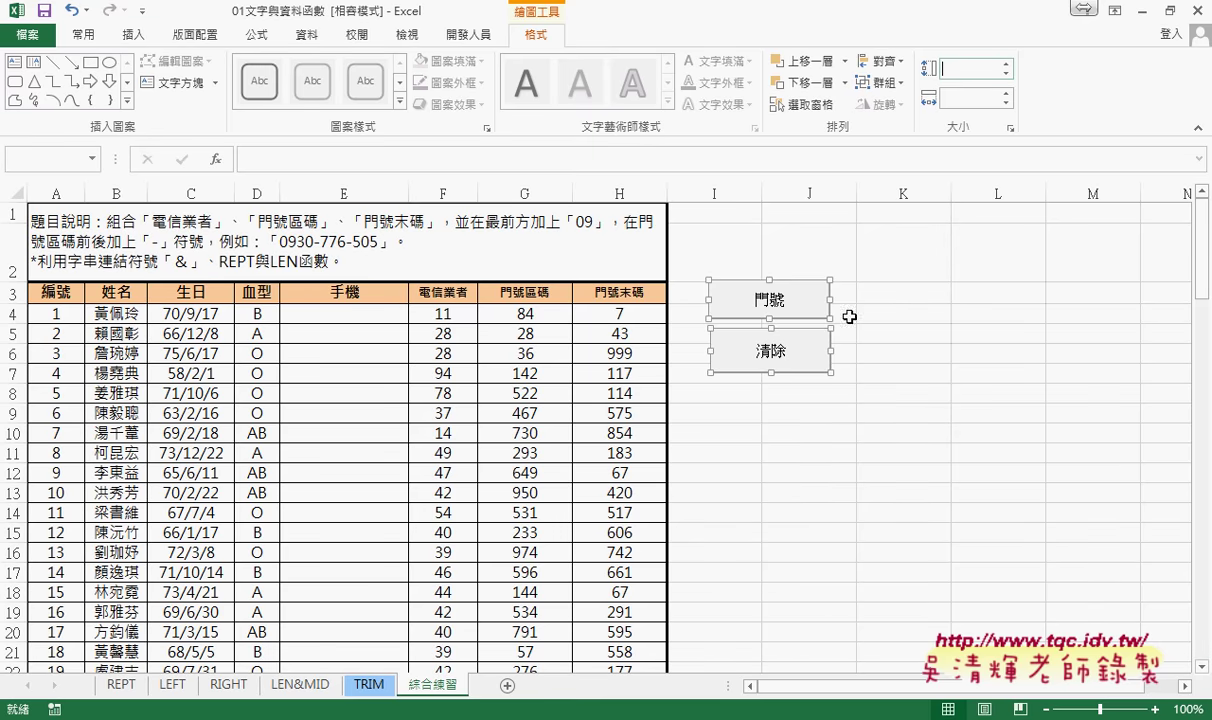
click(885, 61)
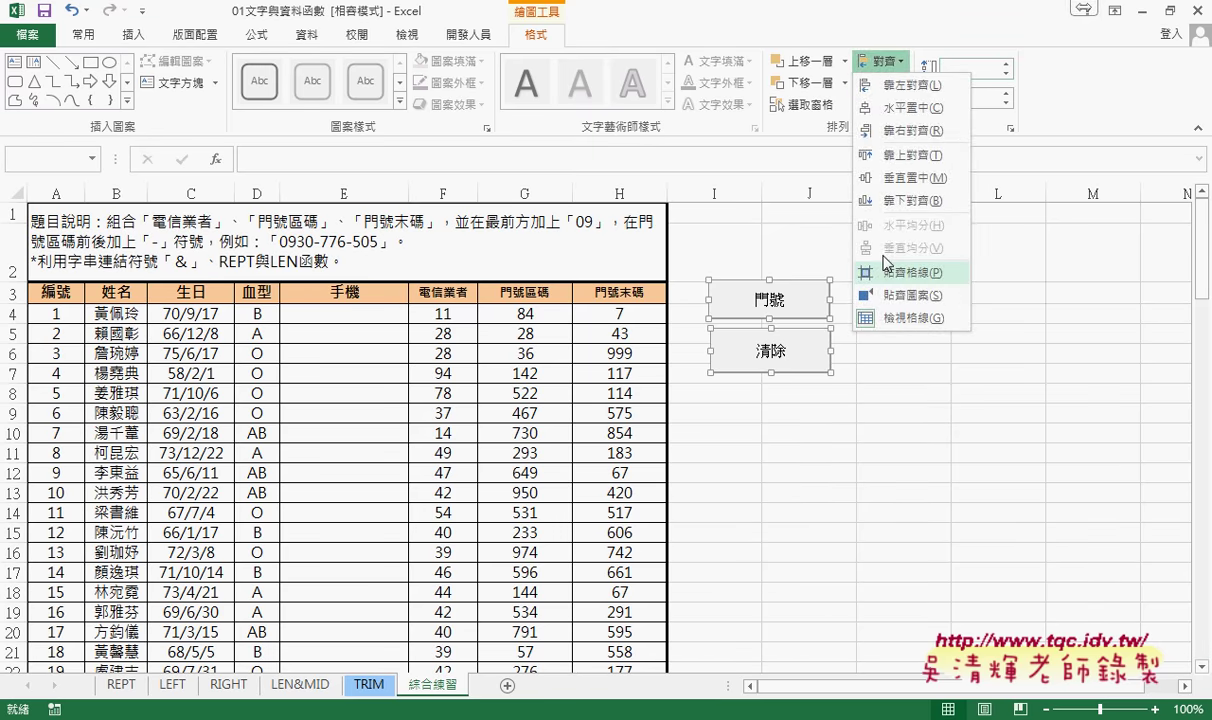
click(765, 353)
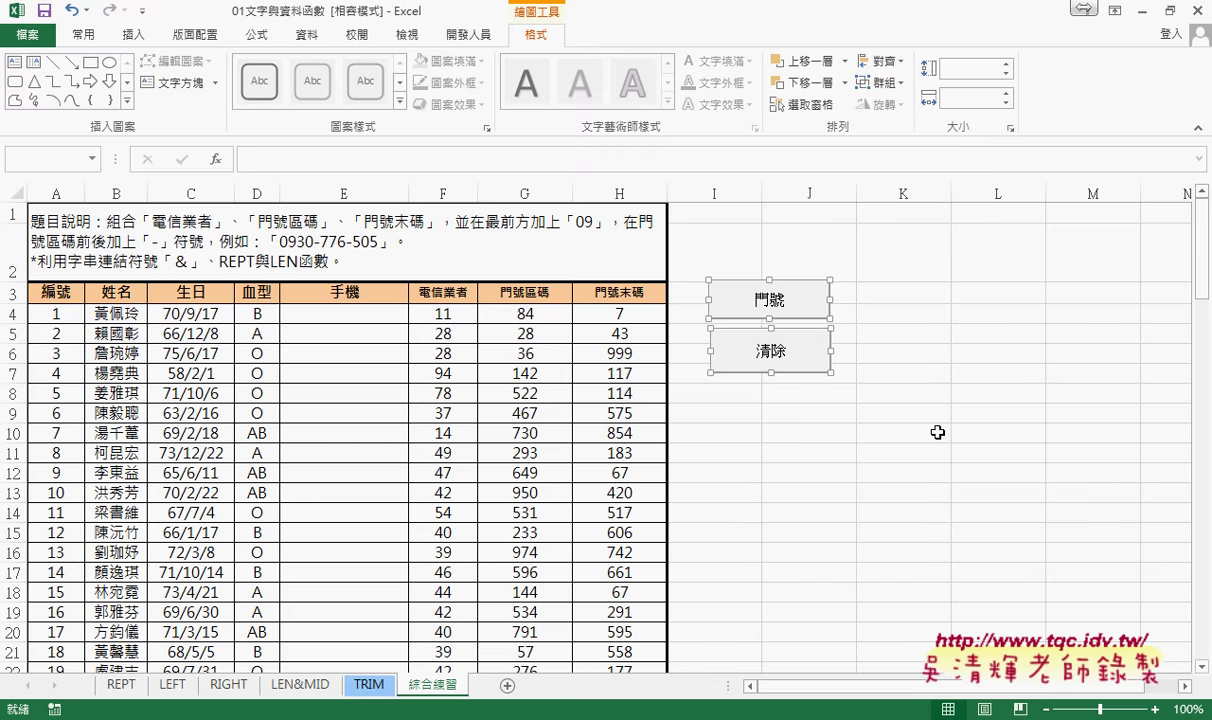
key(Escape)
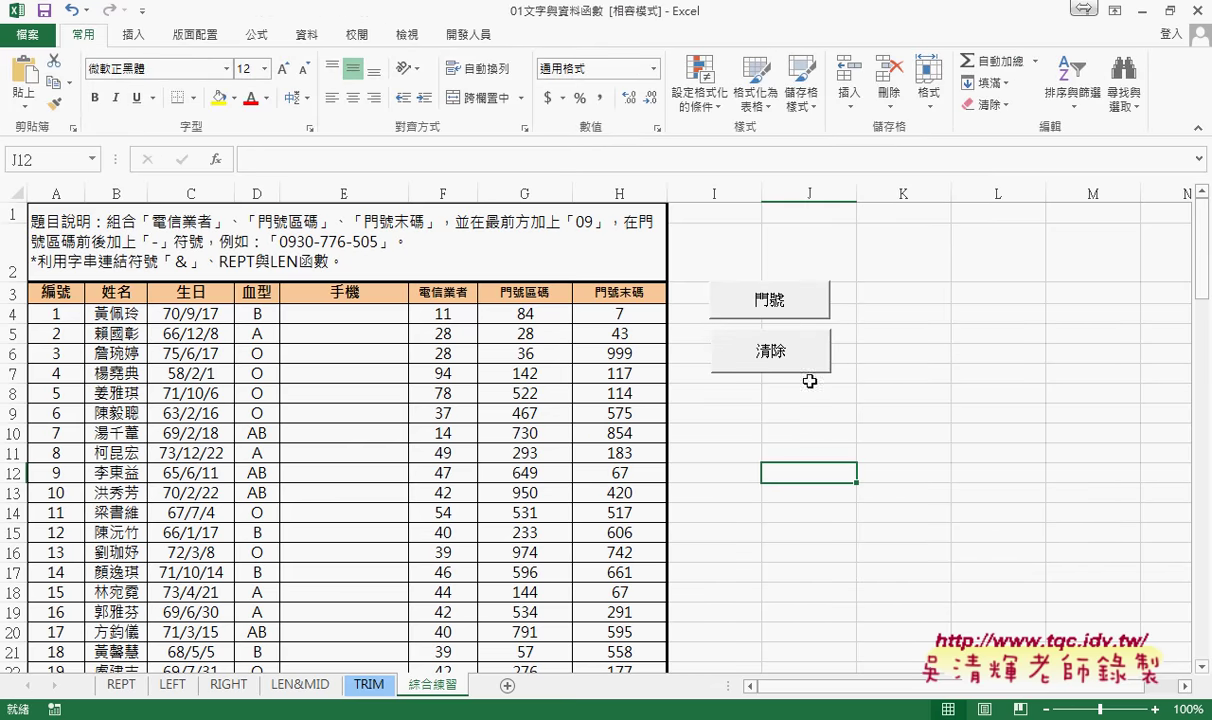
- Select the 清除 button and drag its corner handle to line up with 門號's edges
right_click(785, 350)
key(Escape)
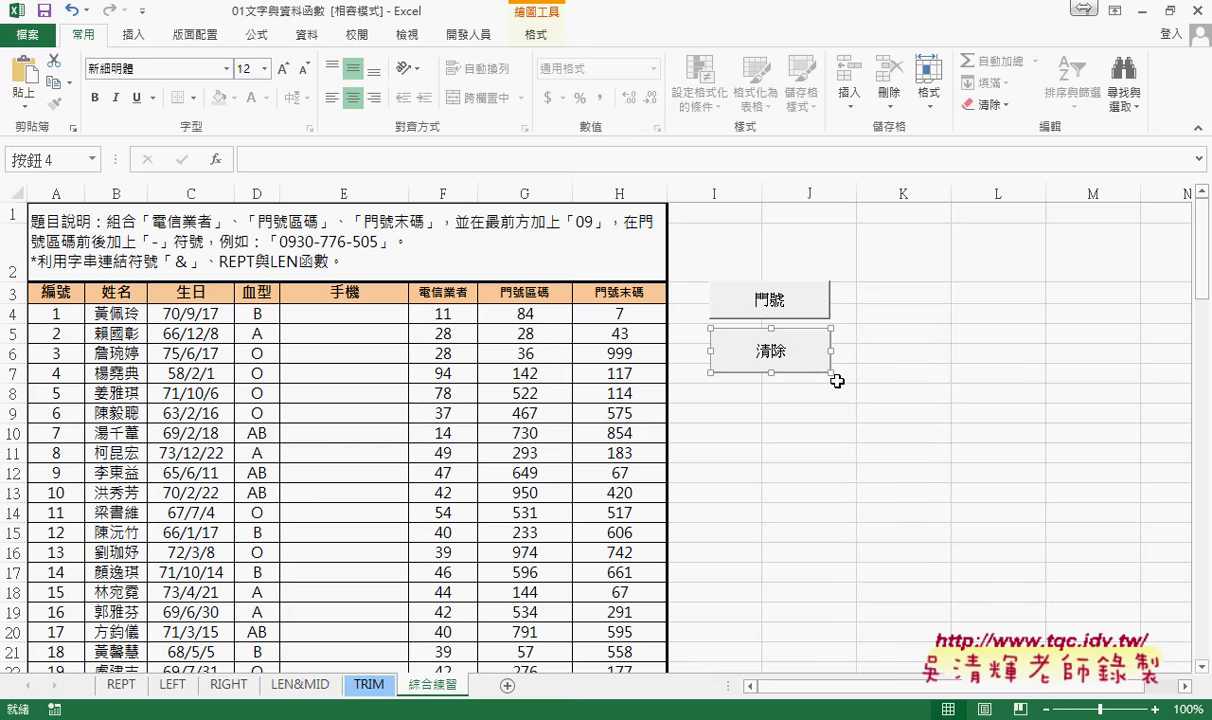
key(Delete)
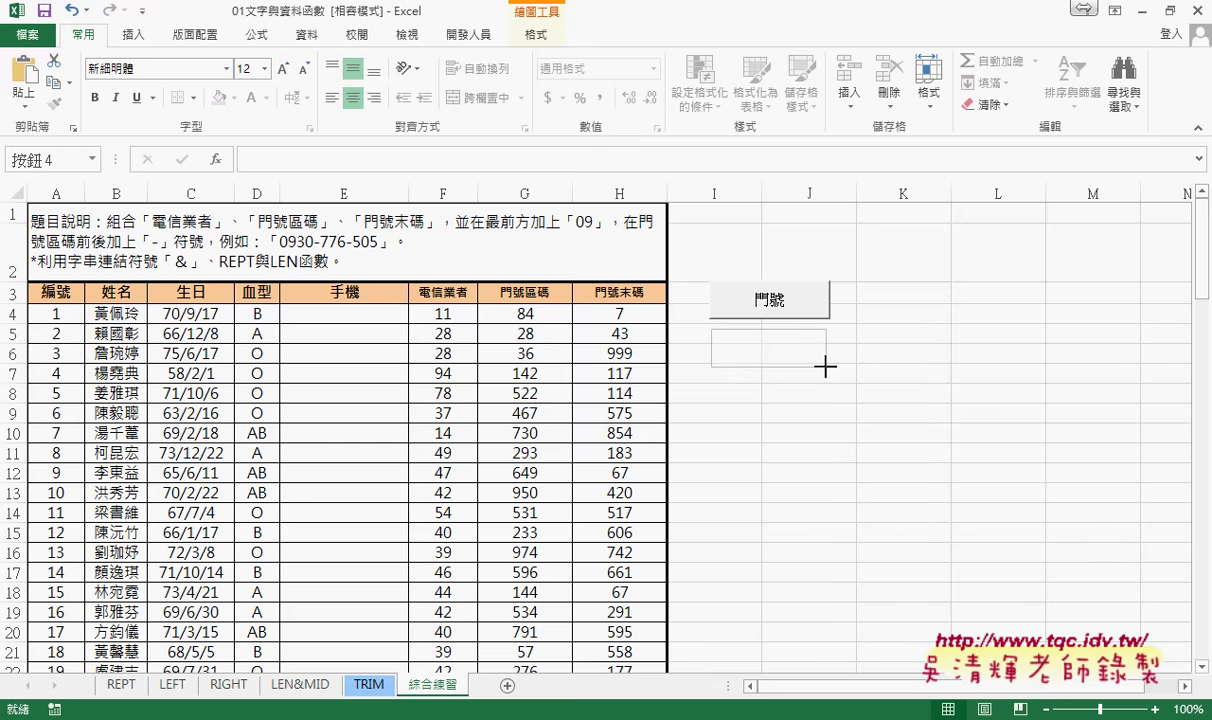
drag(825, 370, 832, 376)
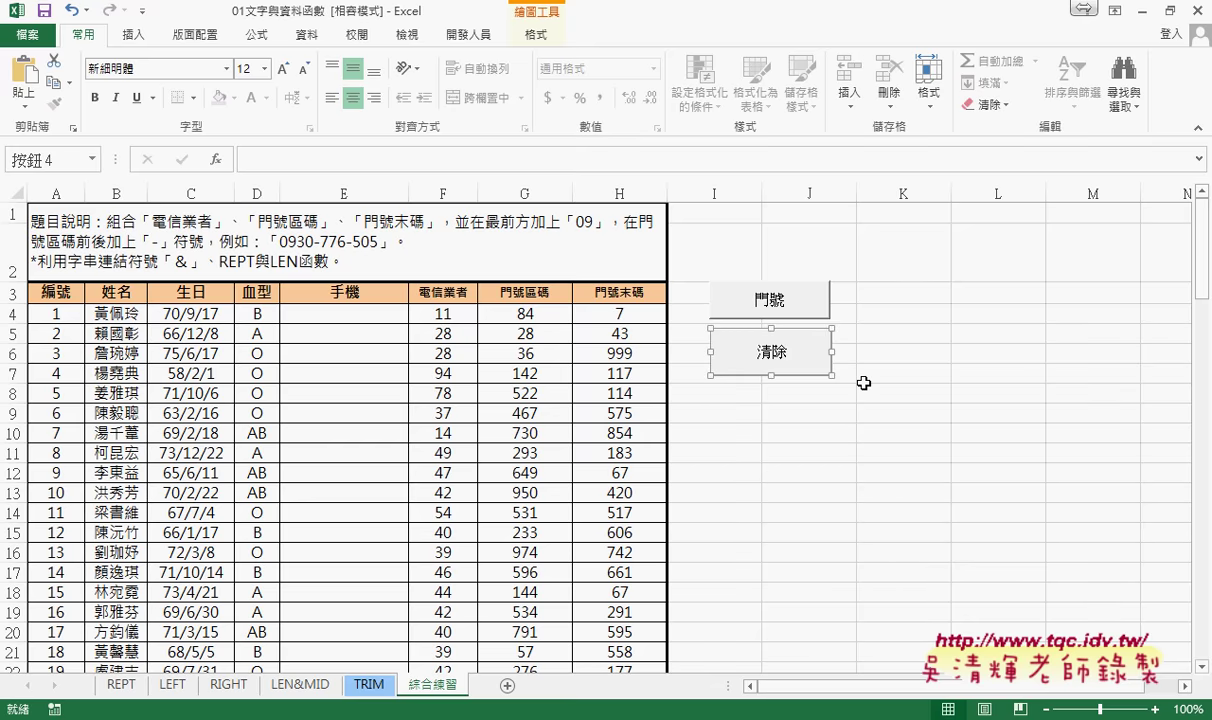
right_click(768, 340)
- Delete the old 清除 button and paste a copy of 門號 directly below the original
key(Escape)
key(Delete)
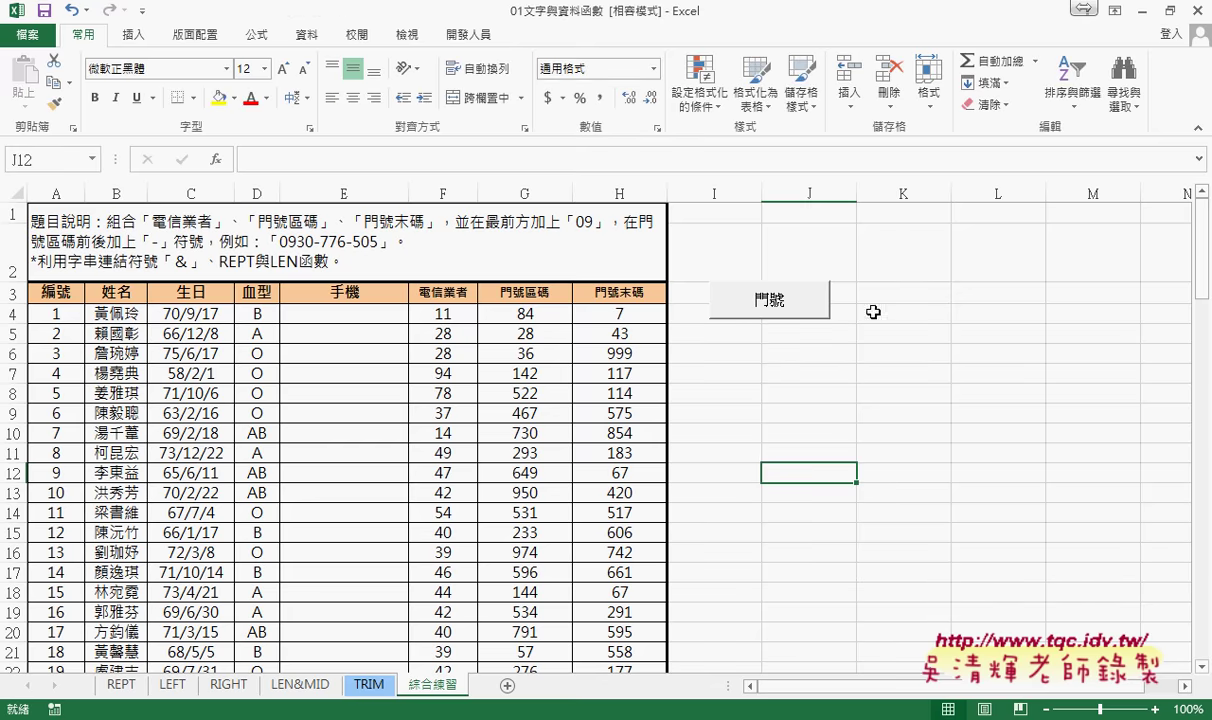
right_click(790, 292)
click(818, 328)
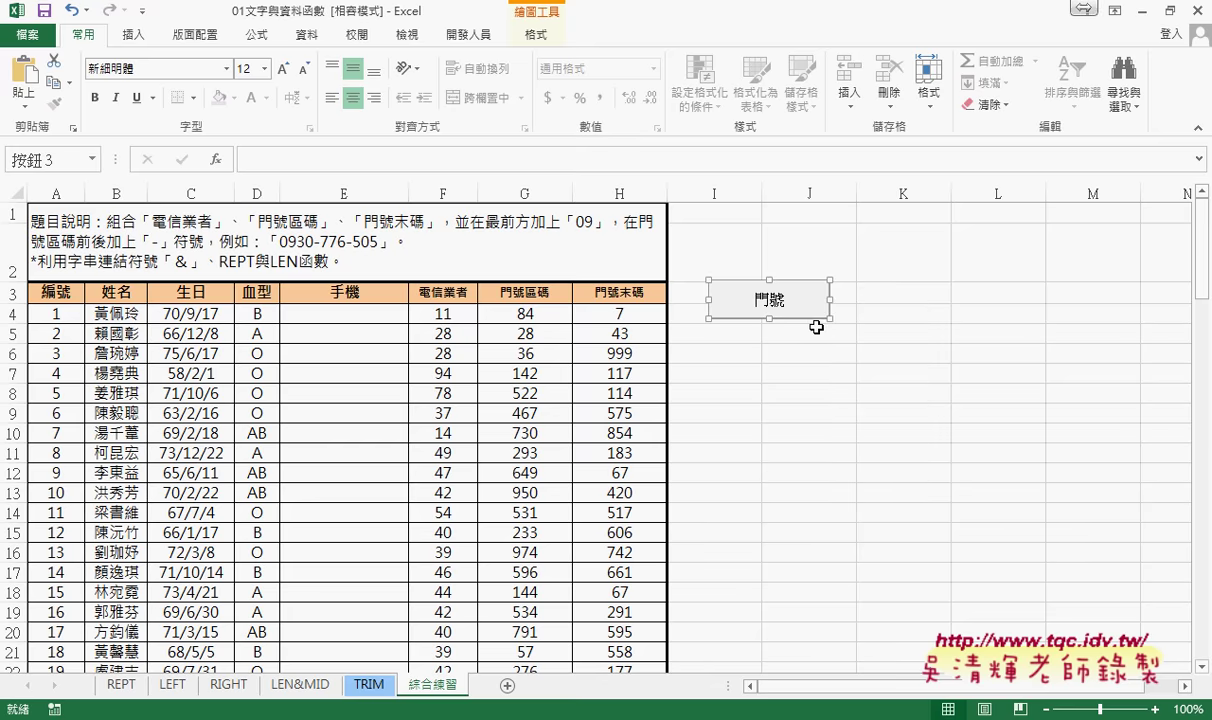
click(771, 348)
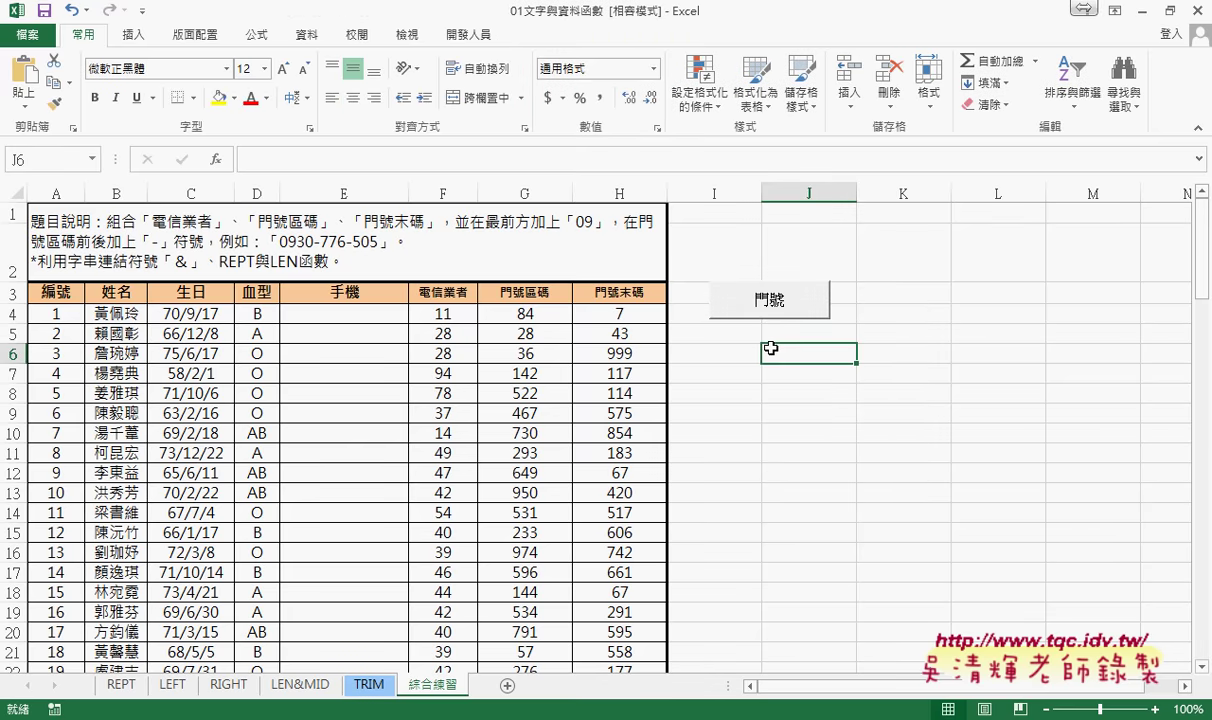
key(ctrl+v)
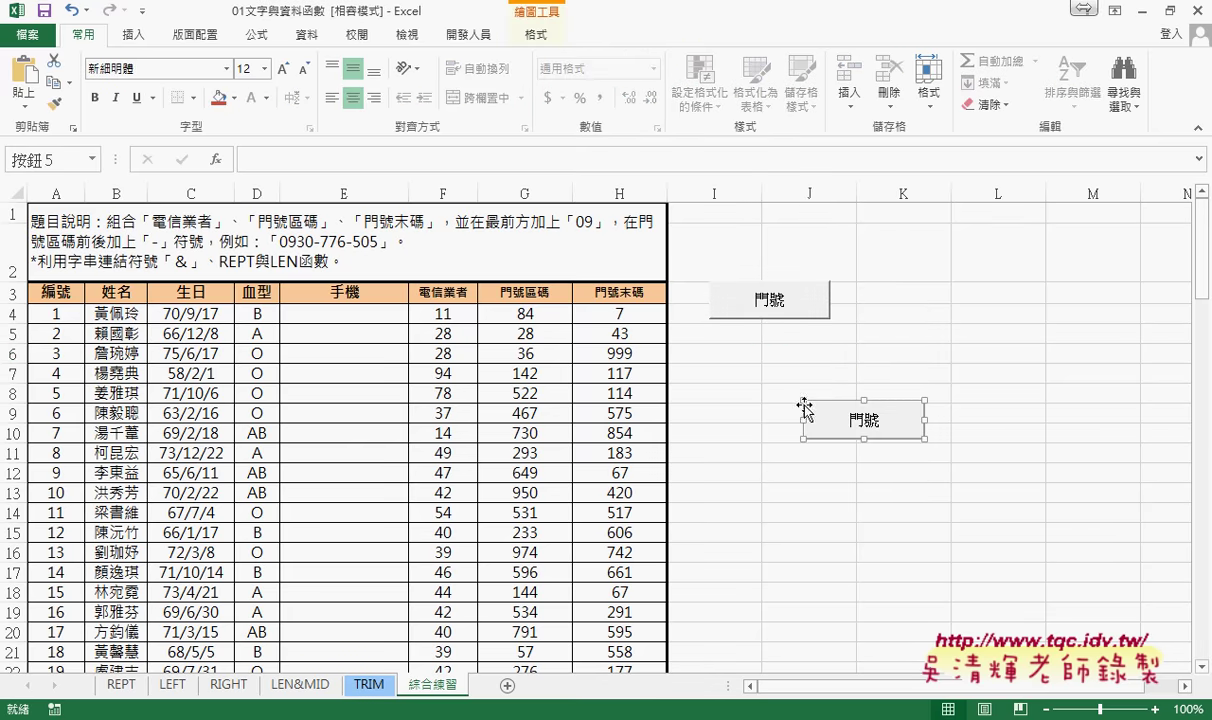
drag(825, 411, 732, 332)
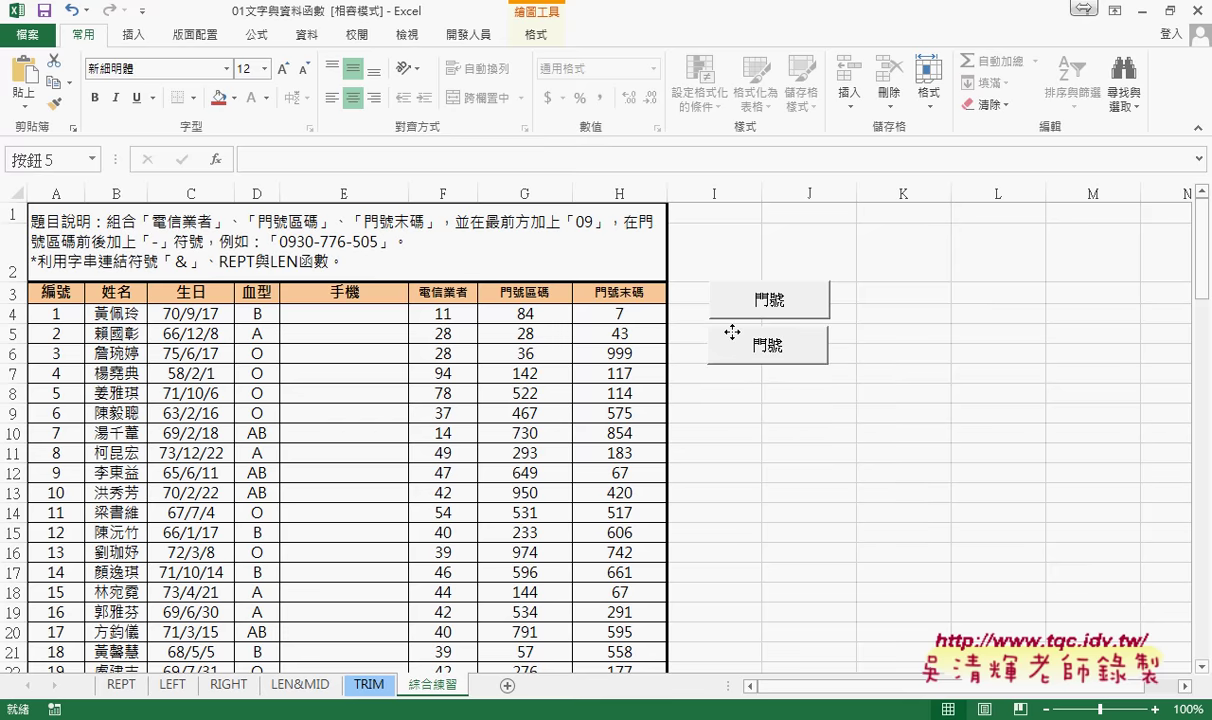
drag(732, 332, 735, 333)
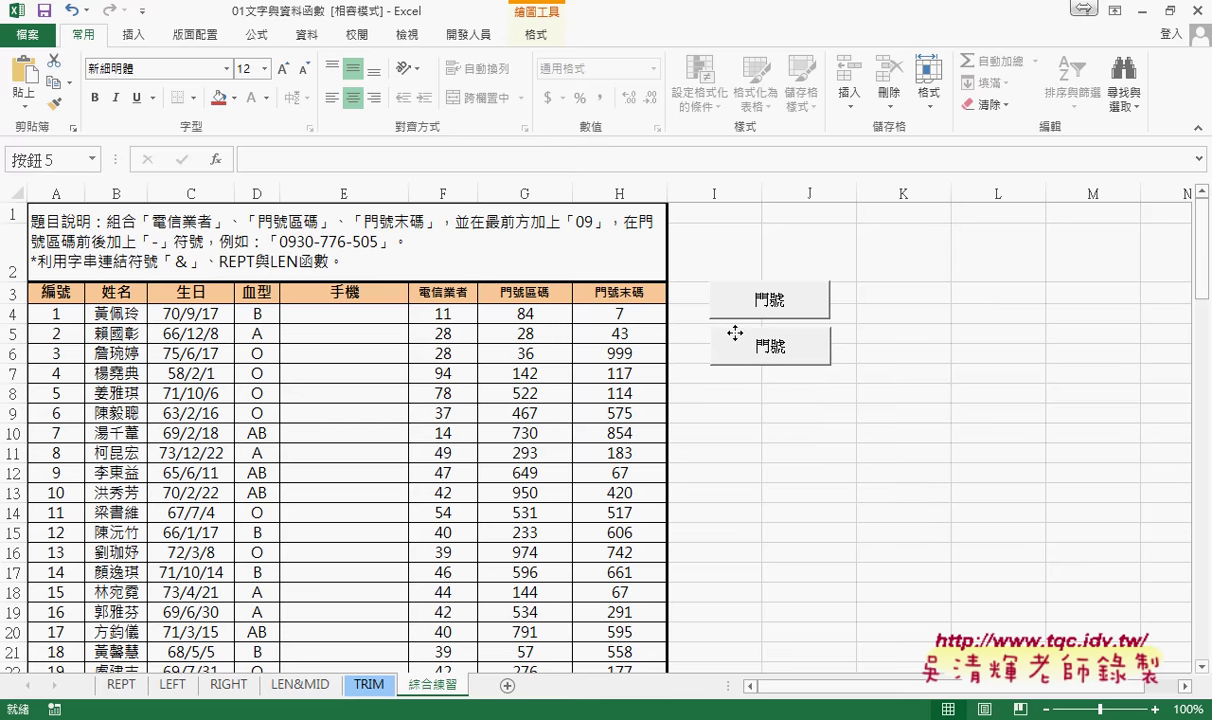
- Assign the 清除 macro to the duplicate and change its caption to 清除
right_click(752, 338)
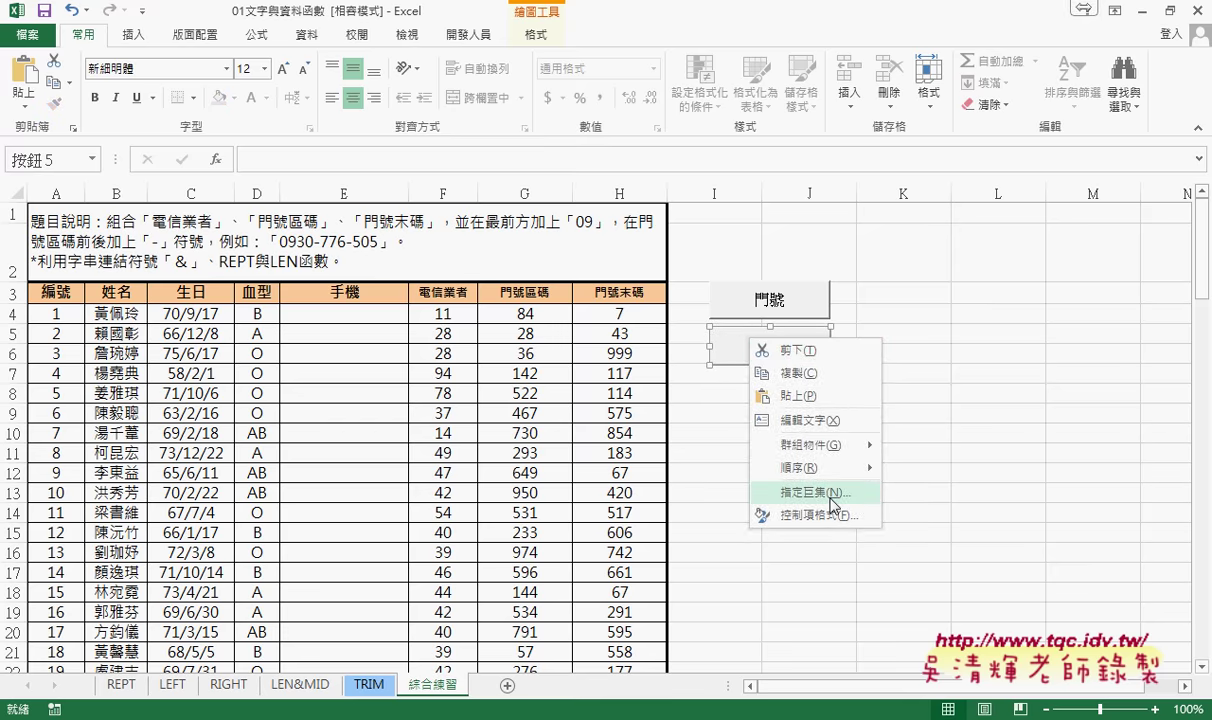
click(830, 493)
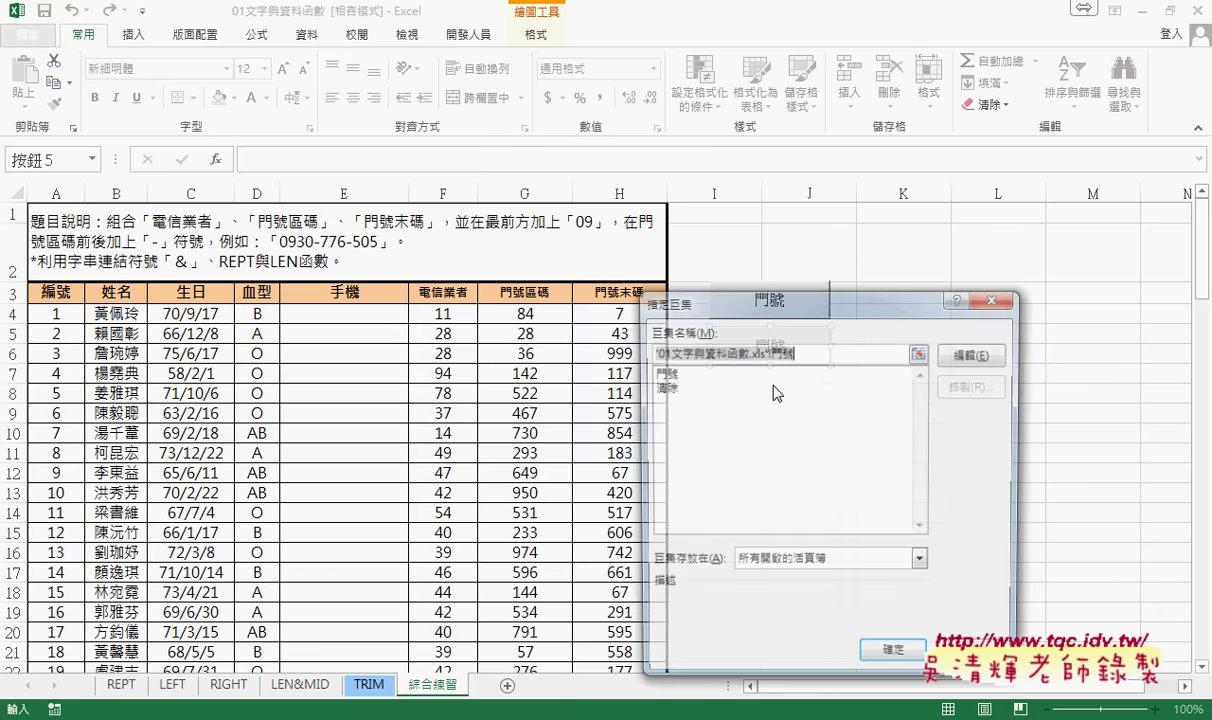
click(662, 386)
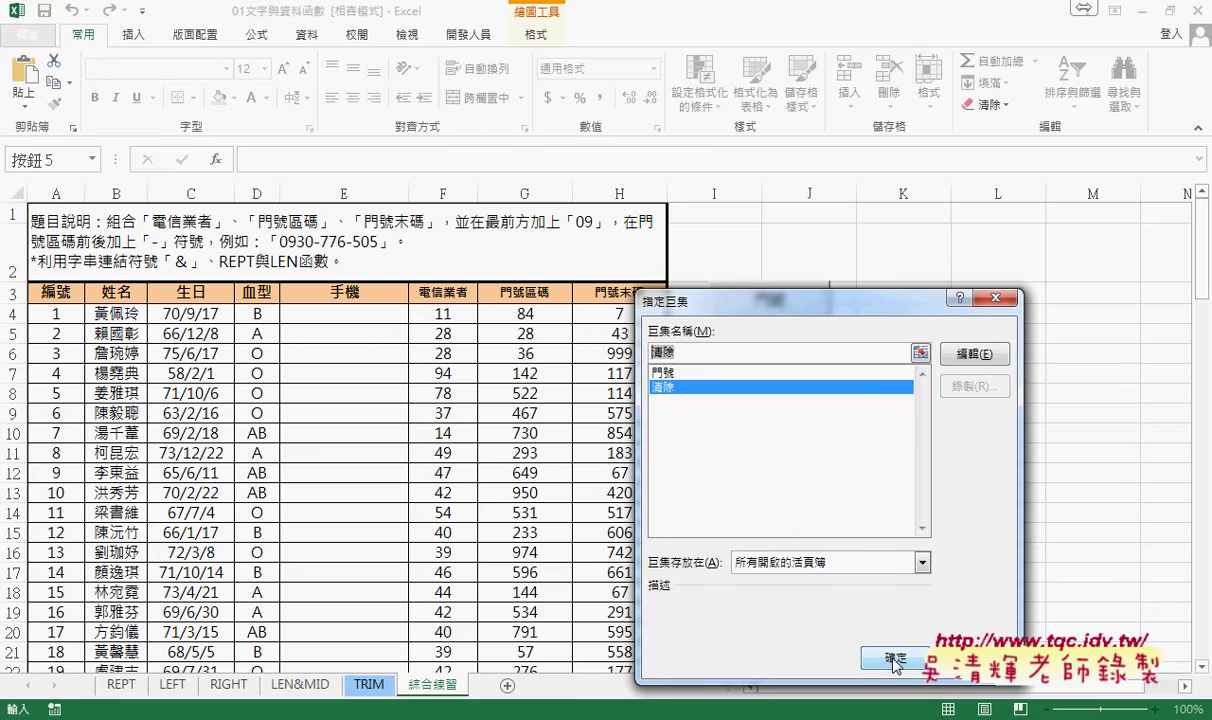
click(895, 657)
key(Delete)
key(Delete)
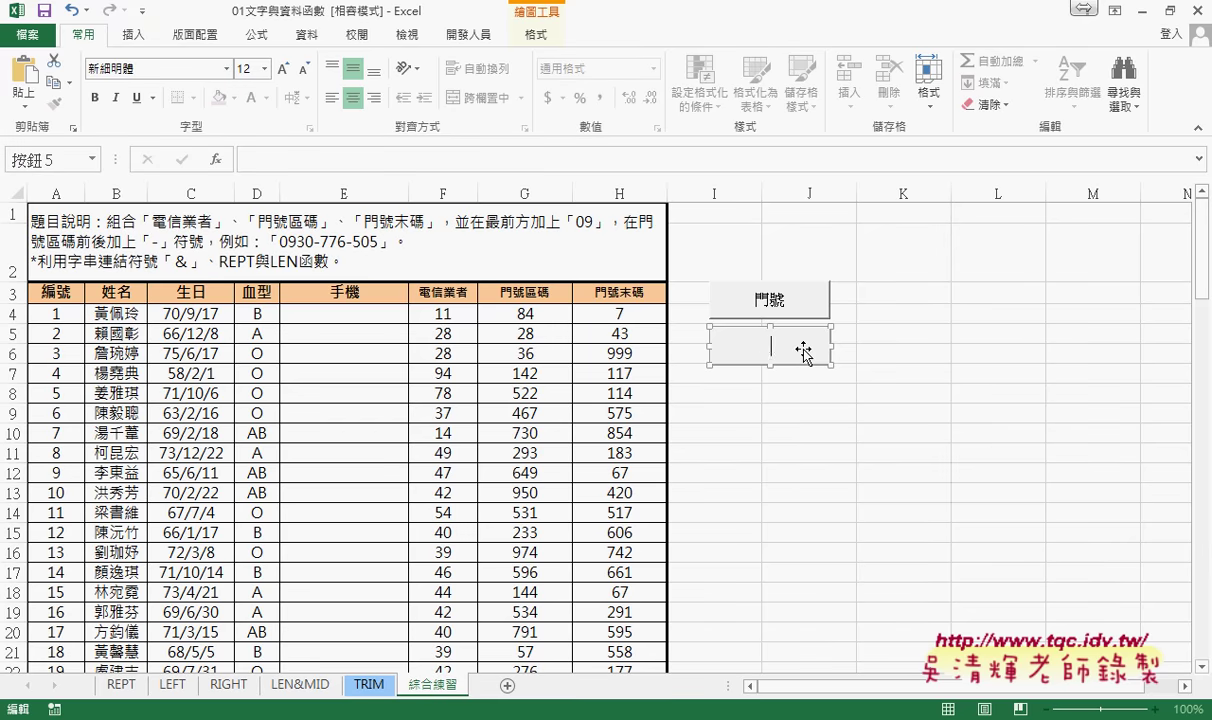
text(清除)
click(932, 470)
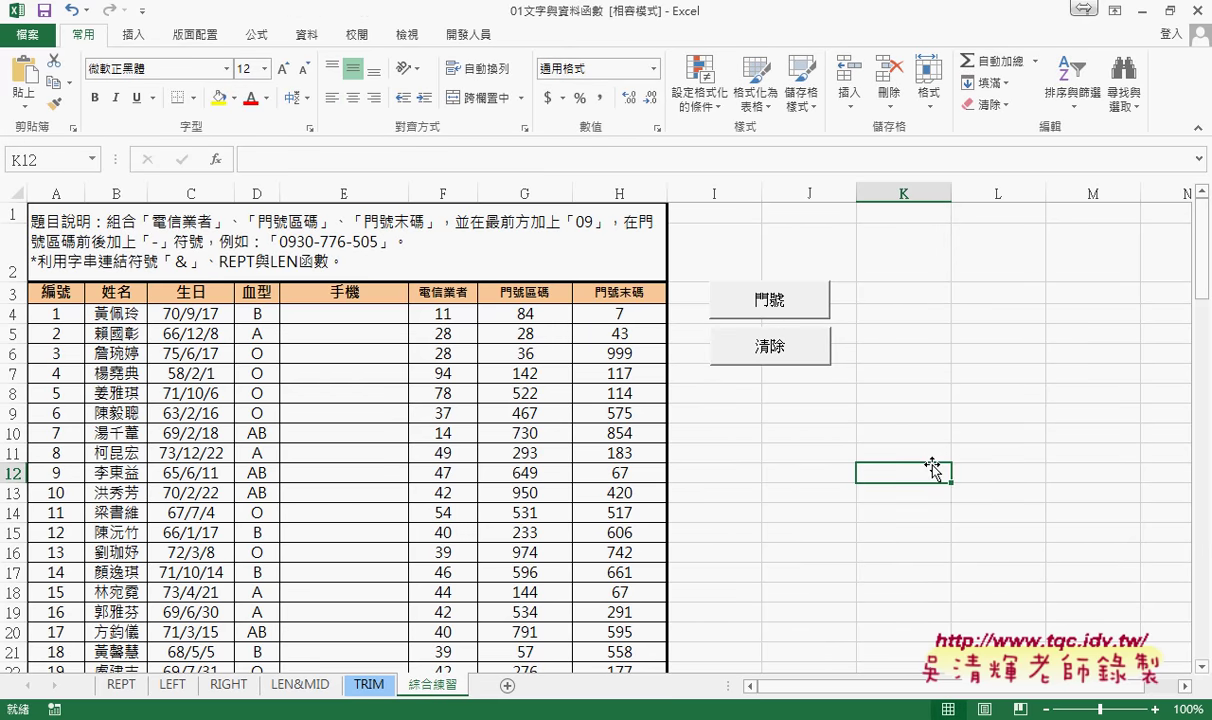
- Select both buttons and apply 靠左對齊 so their left edges line up
right_click(716, 298)
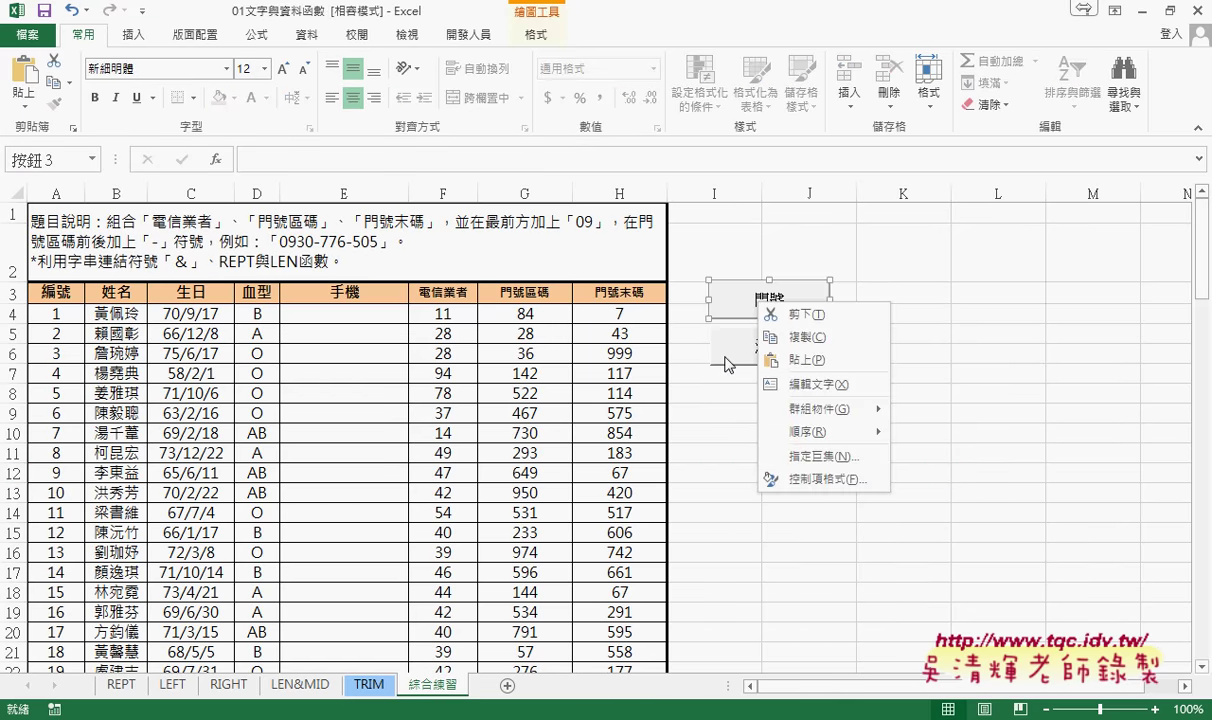
key(Escape)
ctrl+click(736, 357)
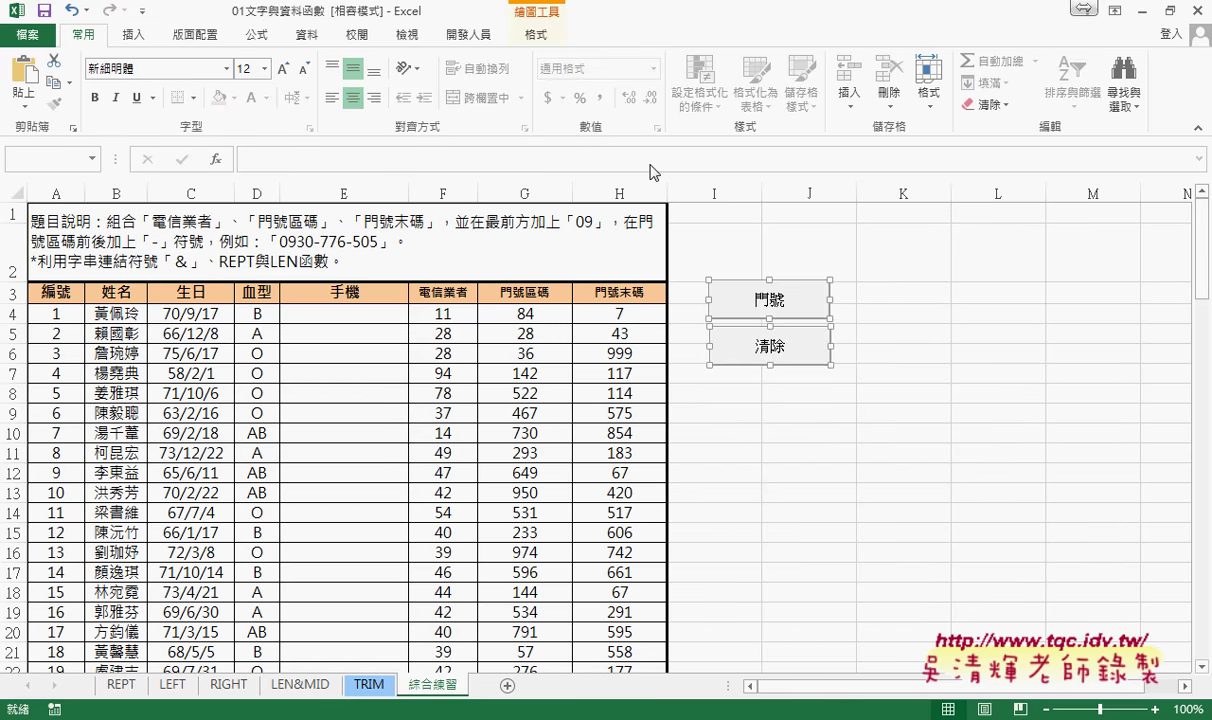
click(530, 36)
click(891, 63)
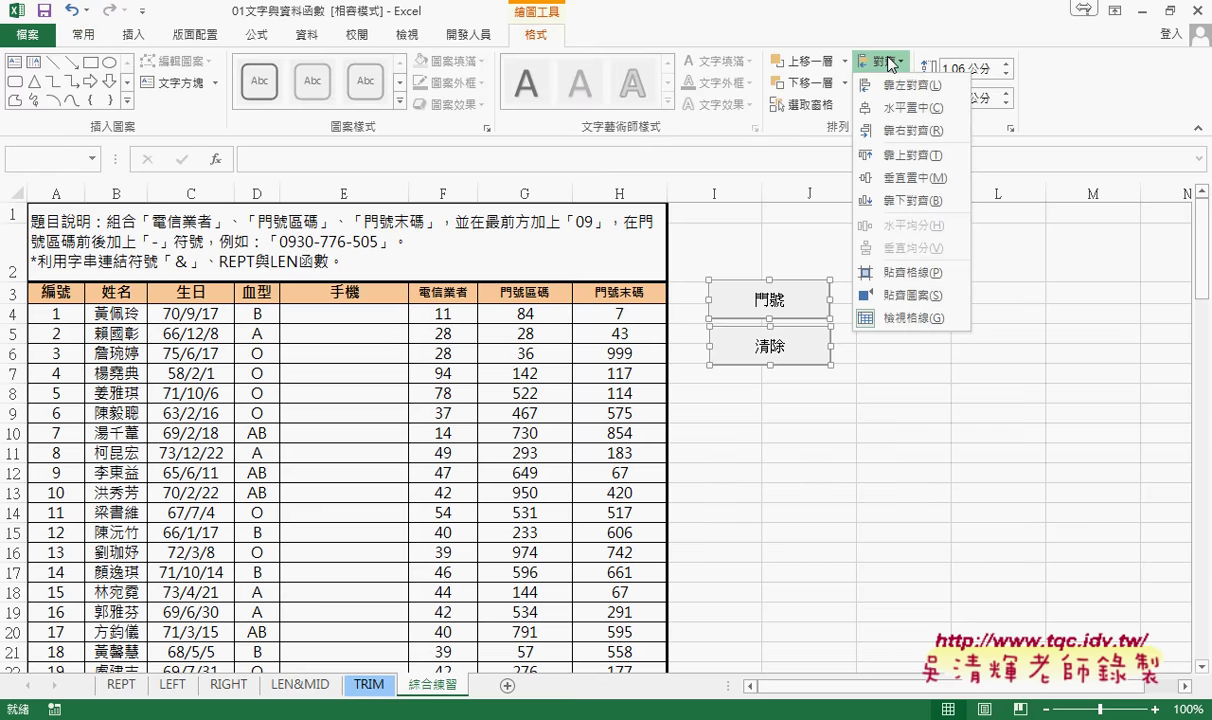
click(896, 86)
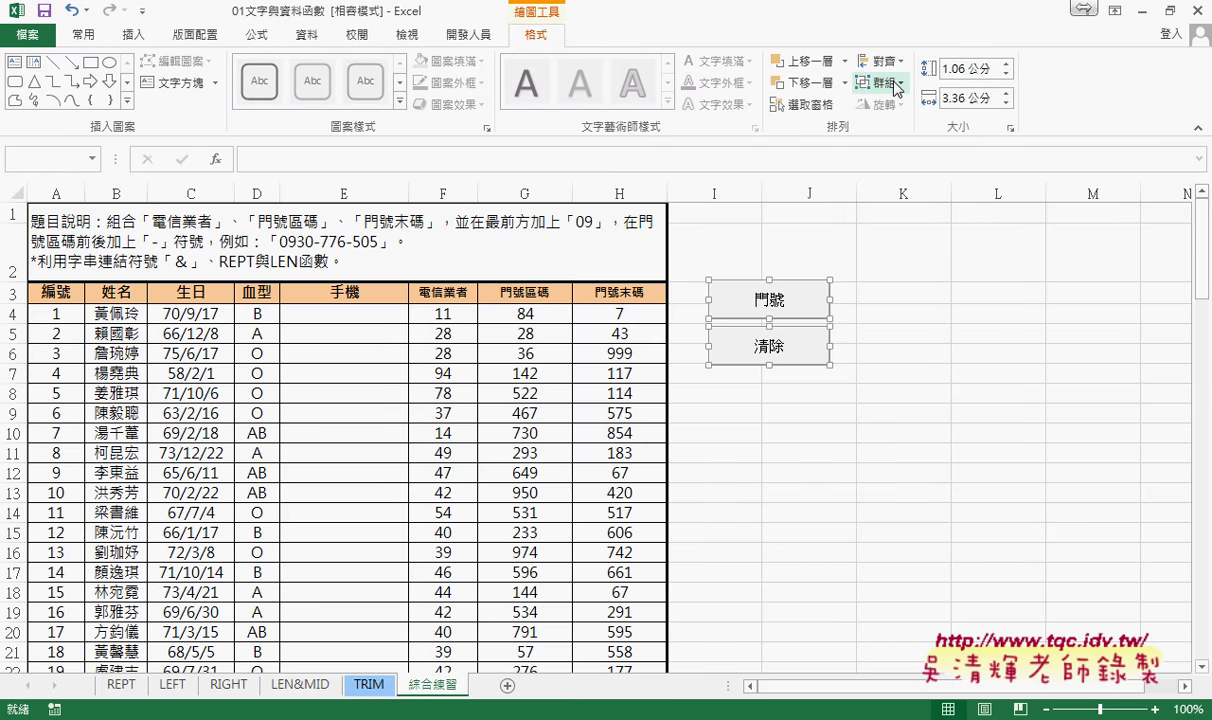
click(907, 371)
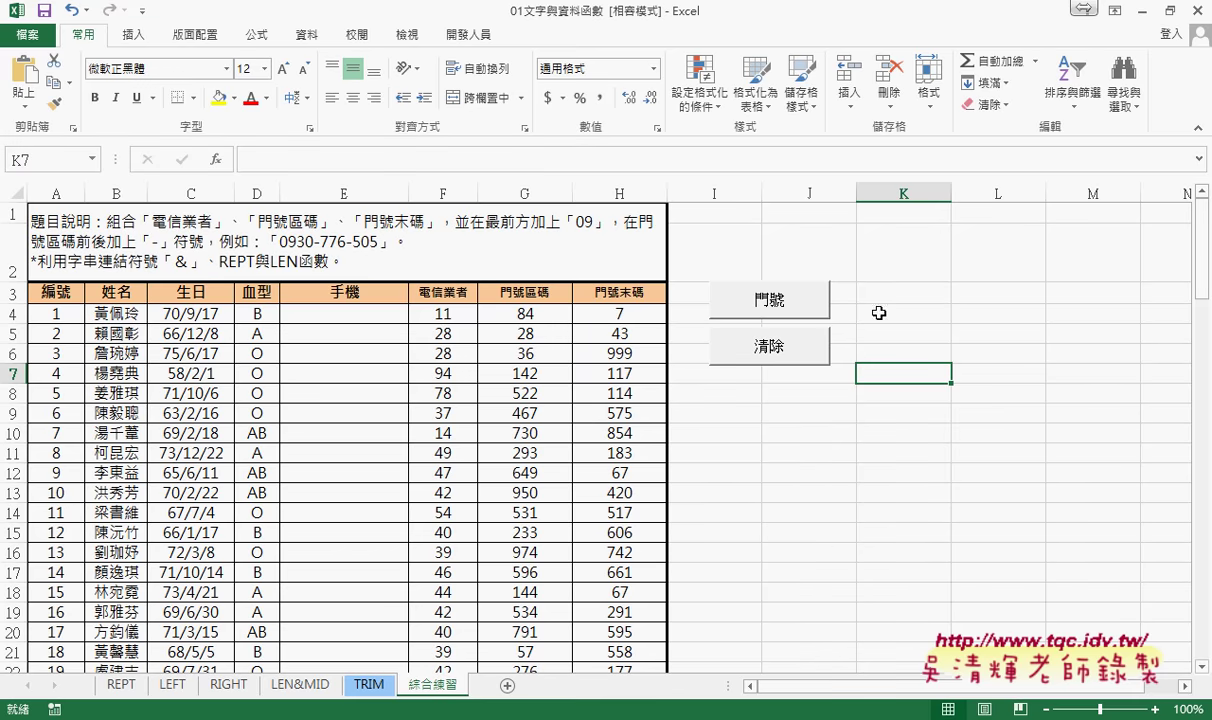
- Reselect both buttons, reopen the 對齊 alignment options, then close them and deselect
right_click(777, 320)
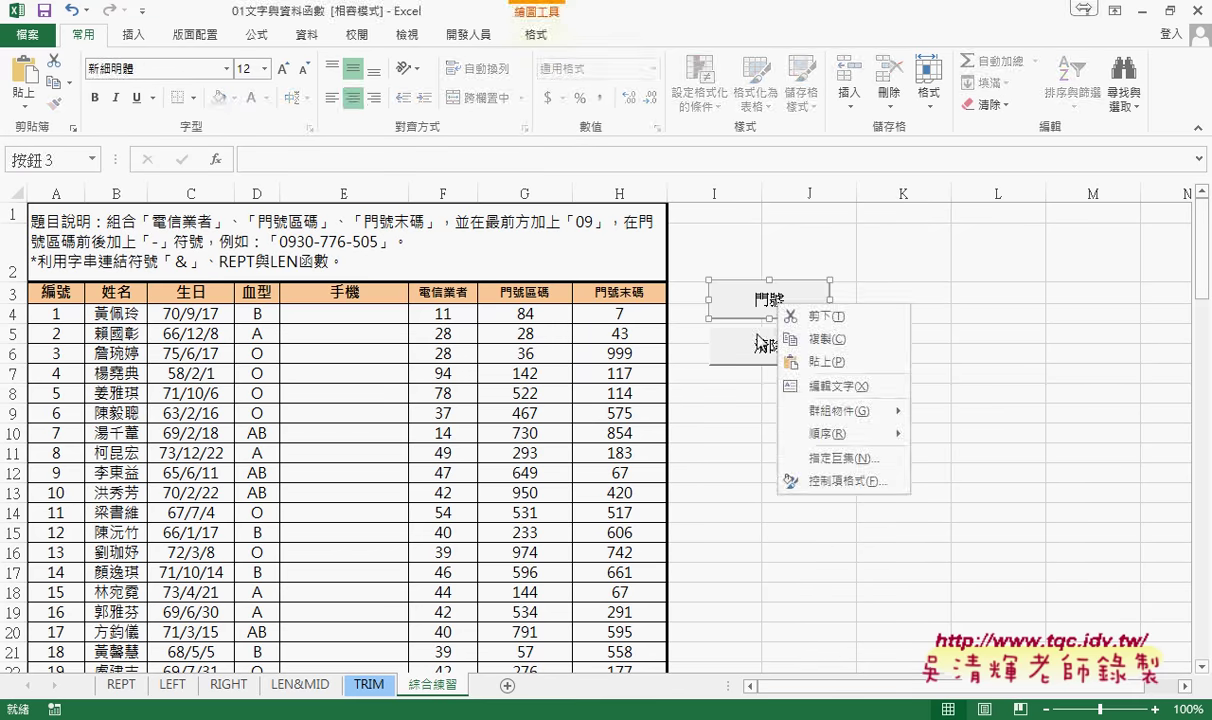
key(Escape)
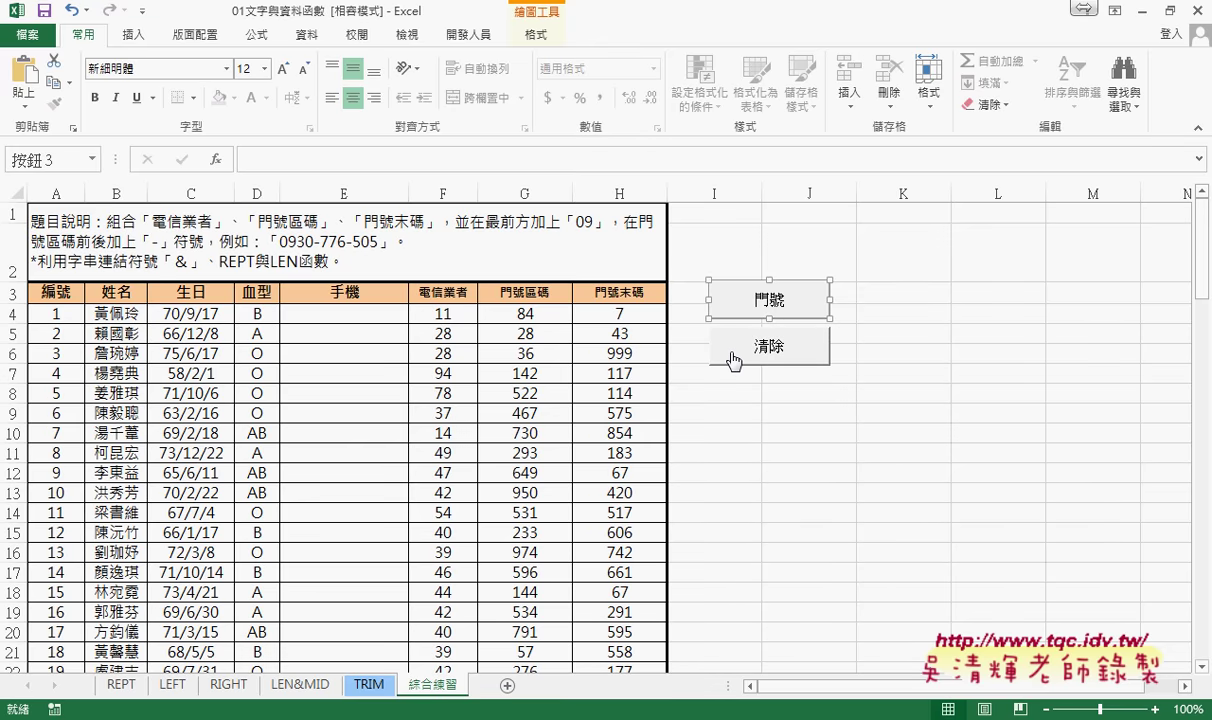
ctrl+click(730, 351)
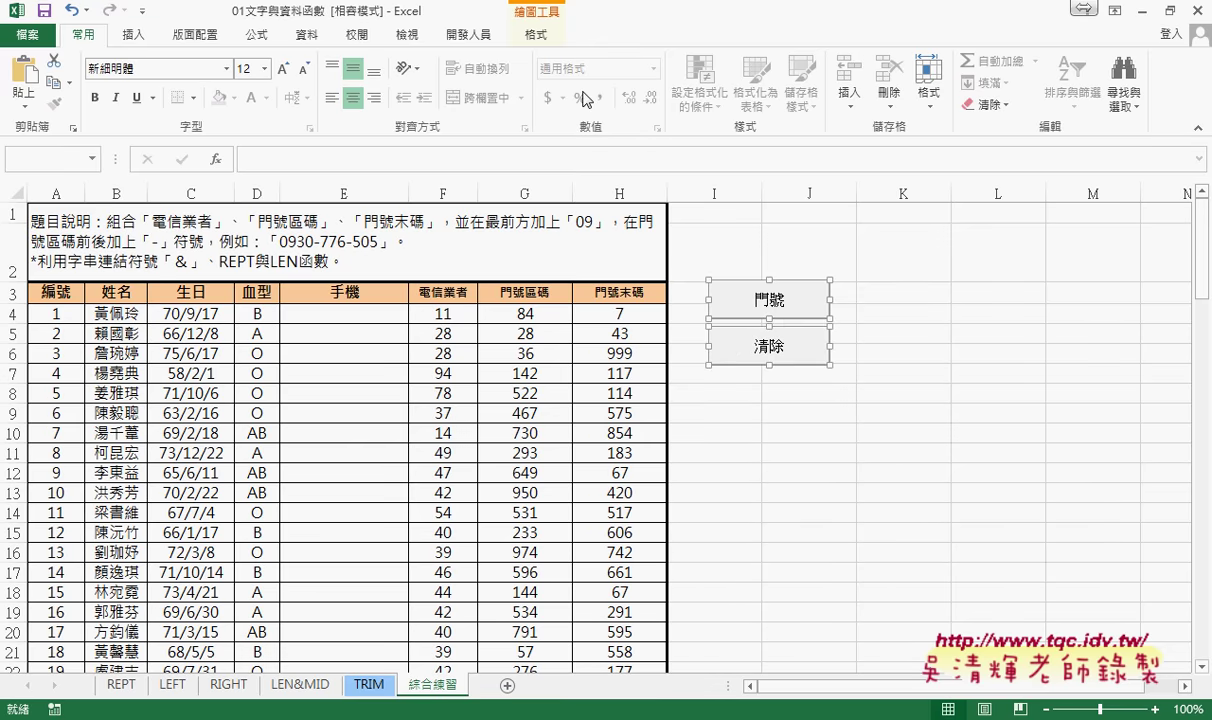
click(536, 36)
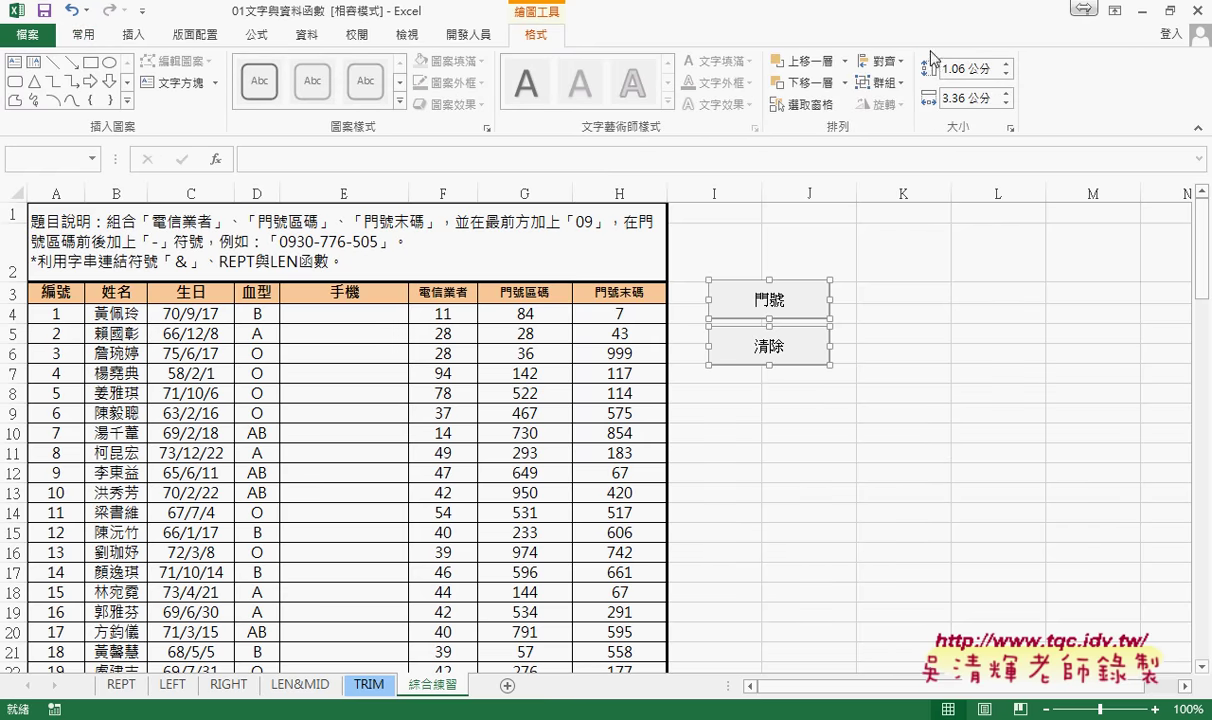
click(895, 63)
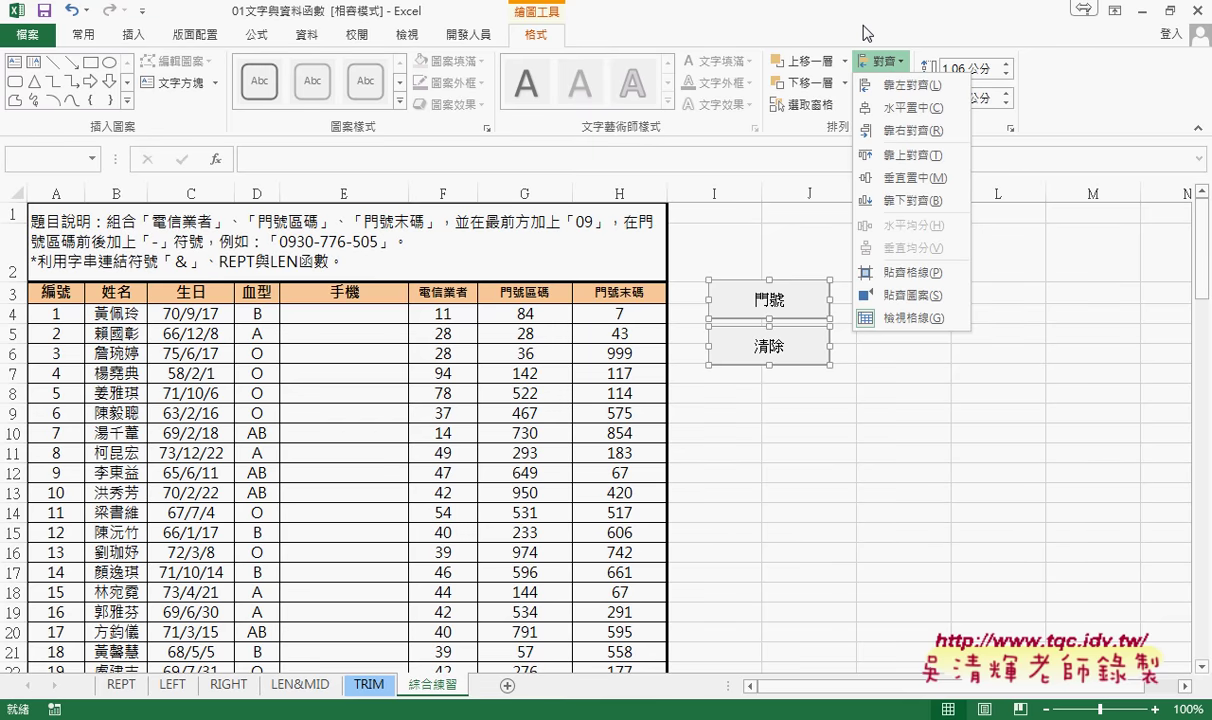
click(866, 33)
- Run the 門號 button to fill column E with phone numbers, then 清除 to empty it
click(880, 472)
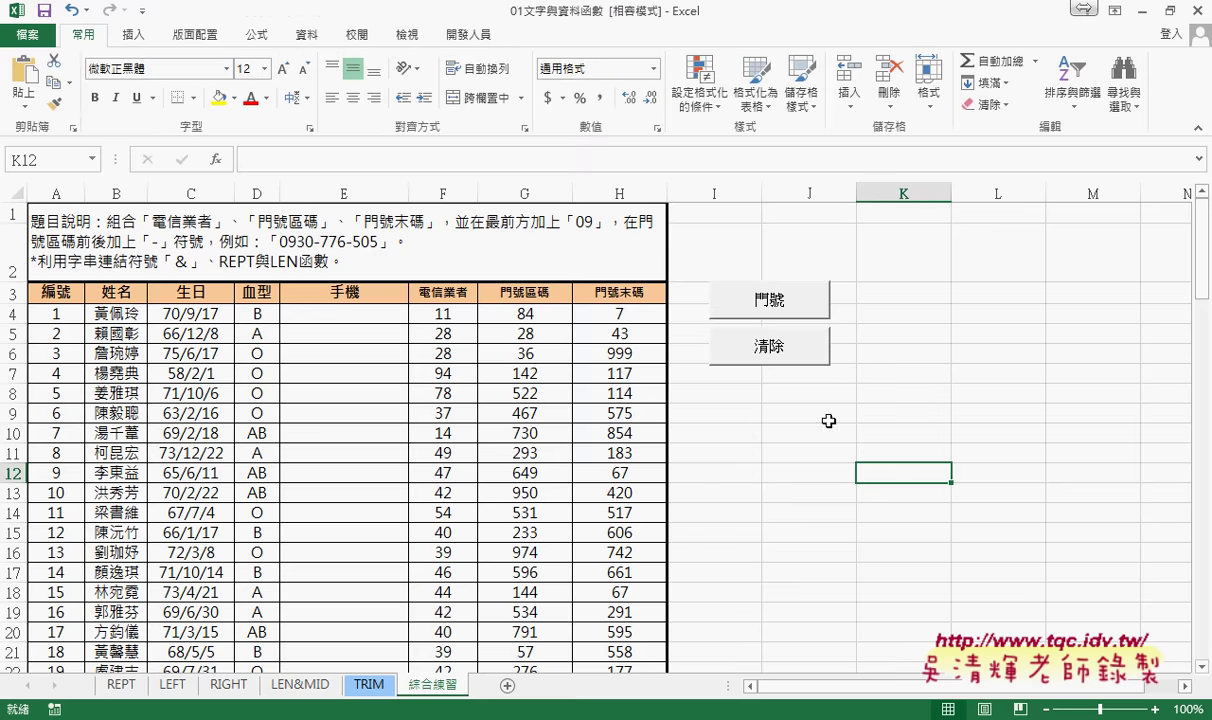
click(776, 313)
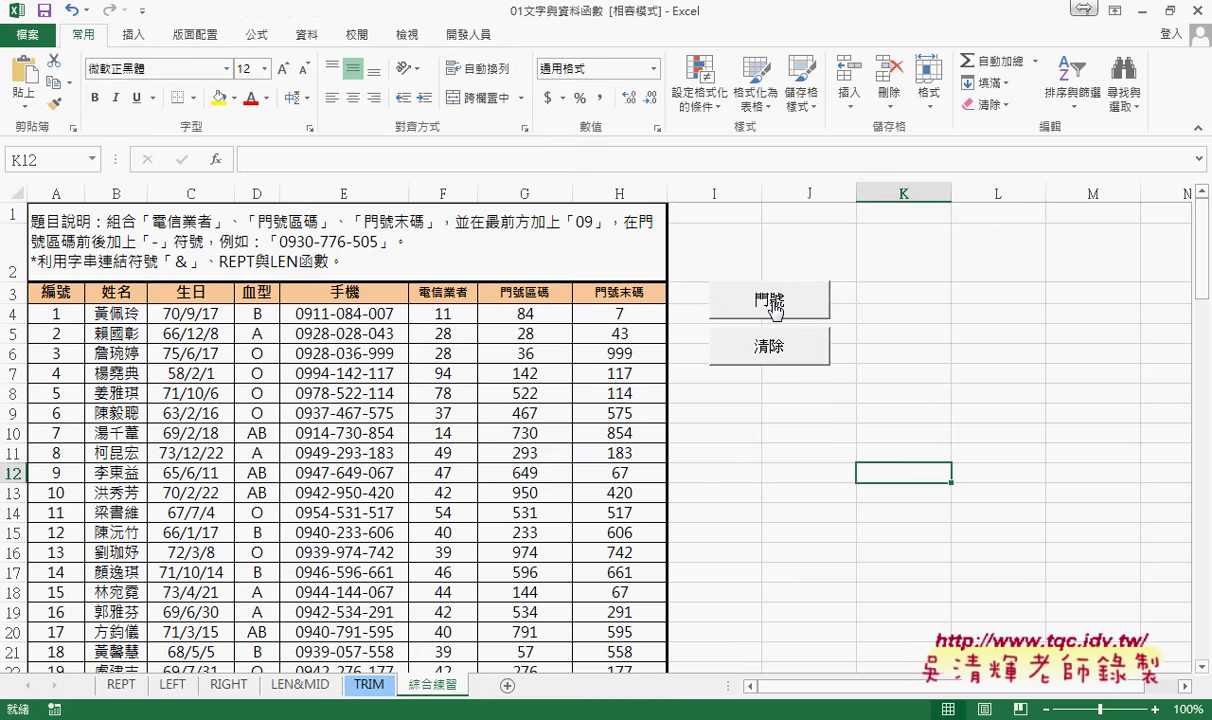
click(777, 355)
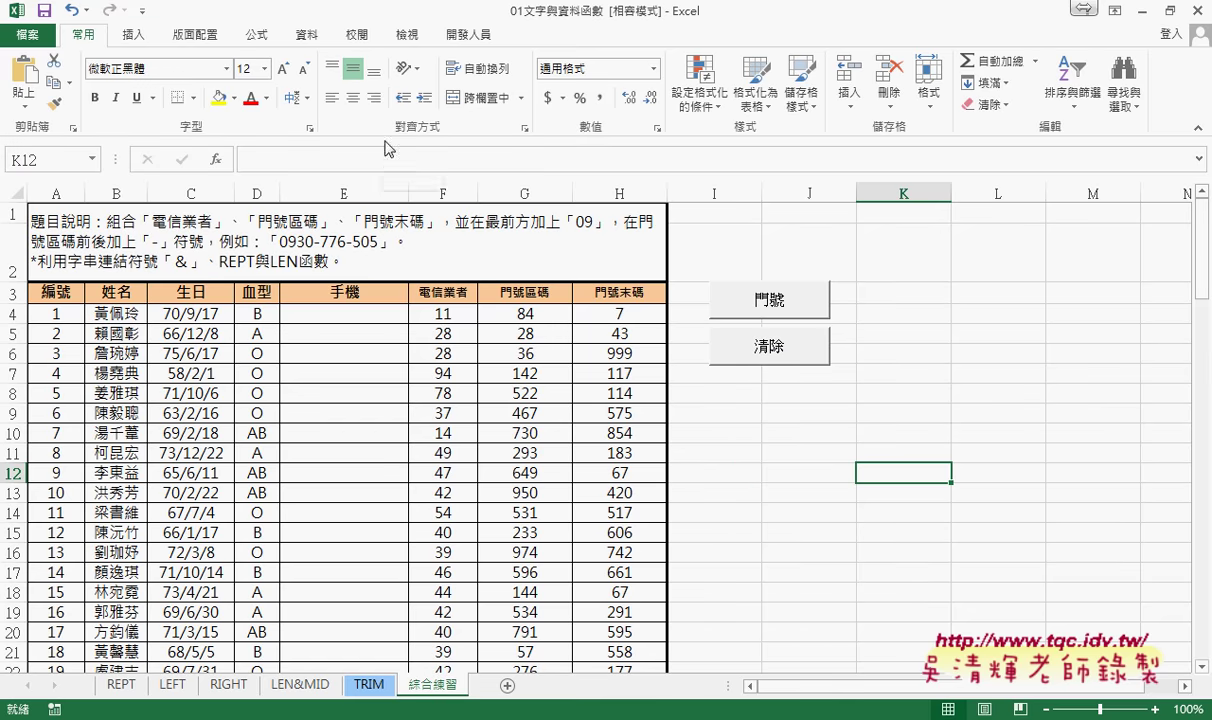
- Look at the Developer form controls, then bring up the Insert tab's 圖案 shapes gallery
click(434, 34)
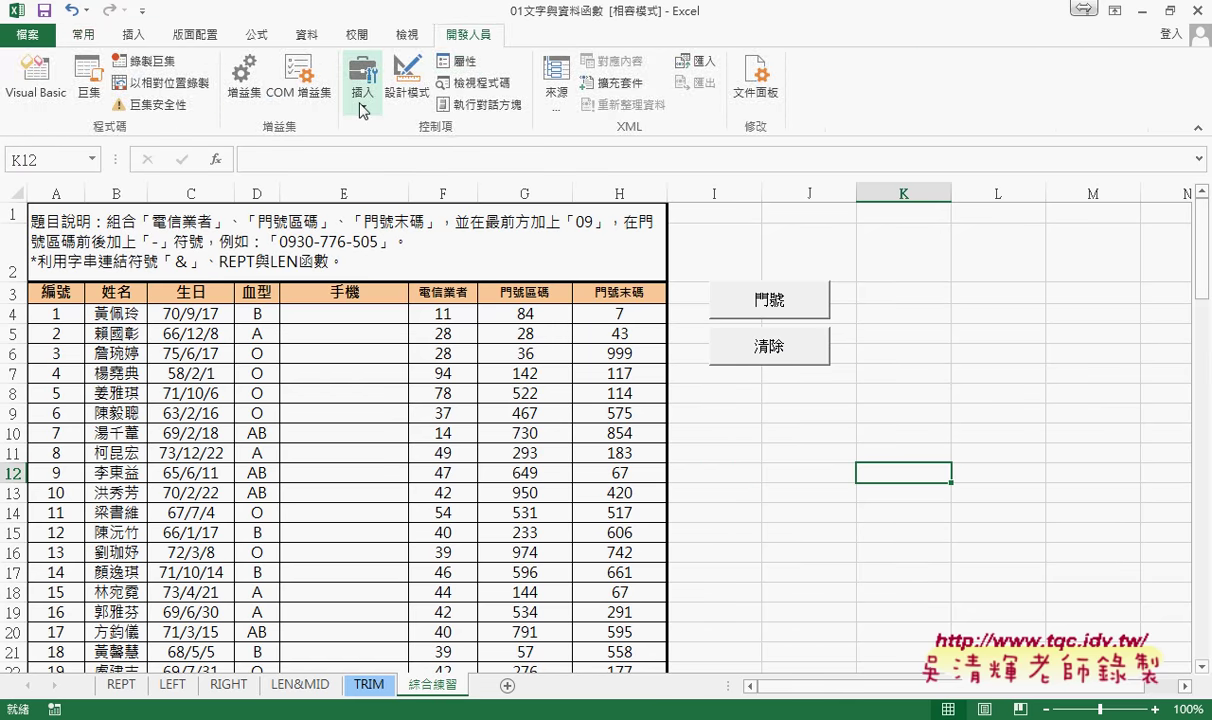
click(358, 100)
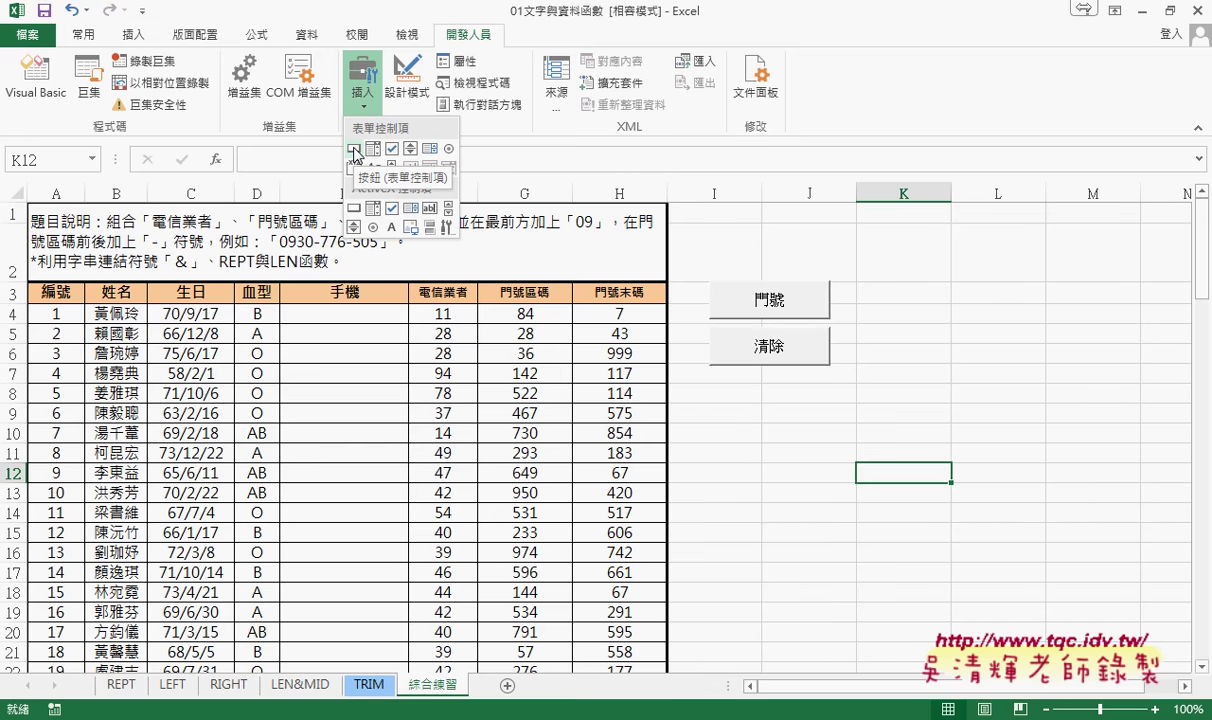
click(136, 36)
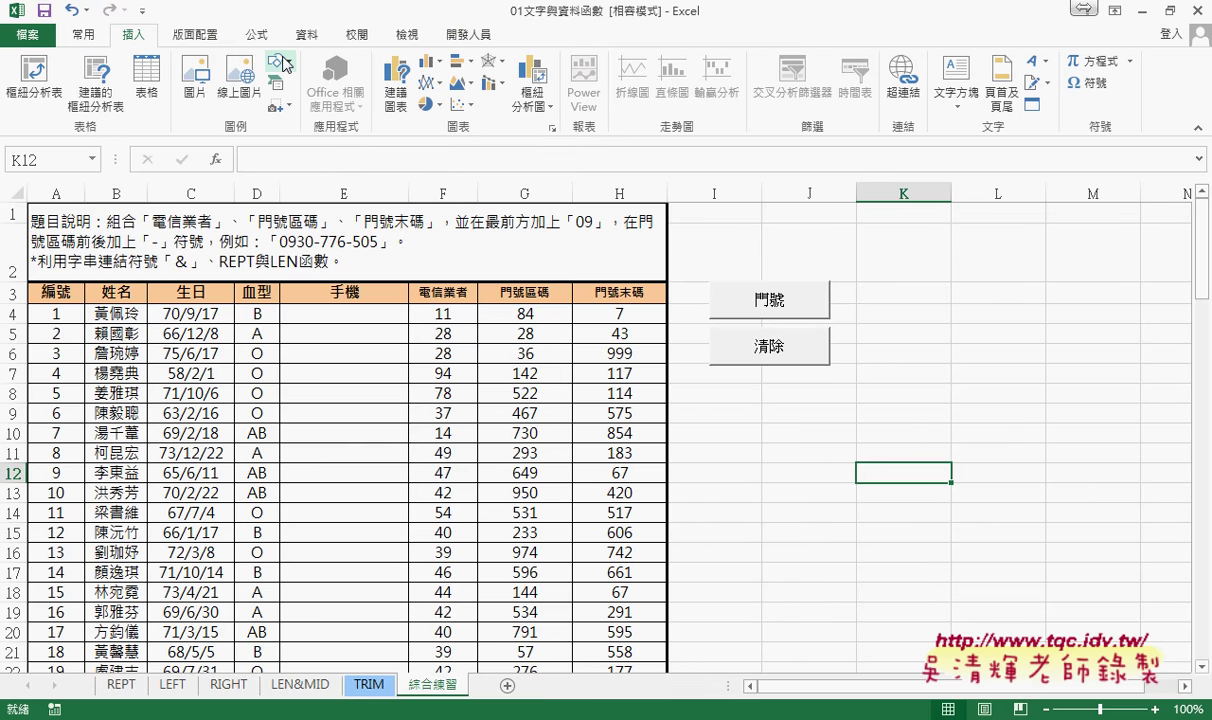
click(283, 63)
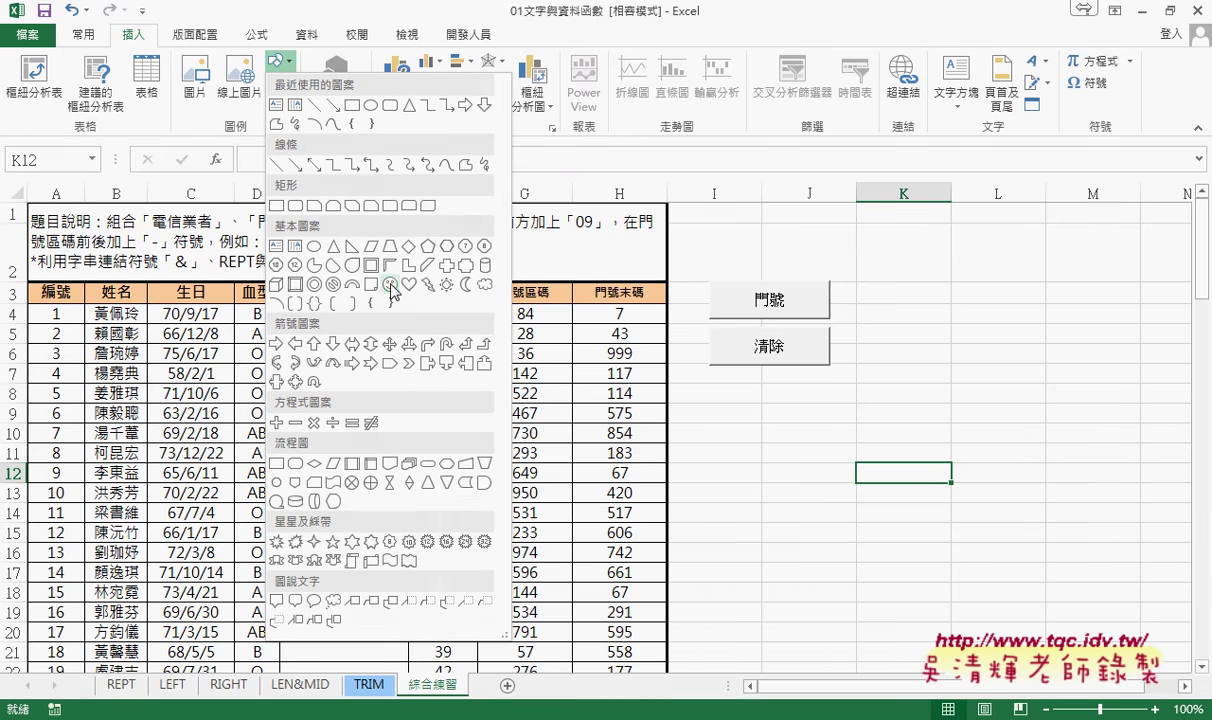
- Draw a small smiley face near column K and give it a light-green style
click(370, 264)
drag(929, 268, 964, 300)
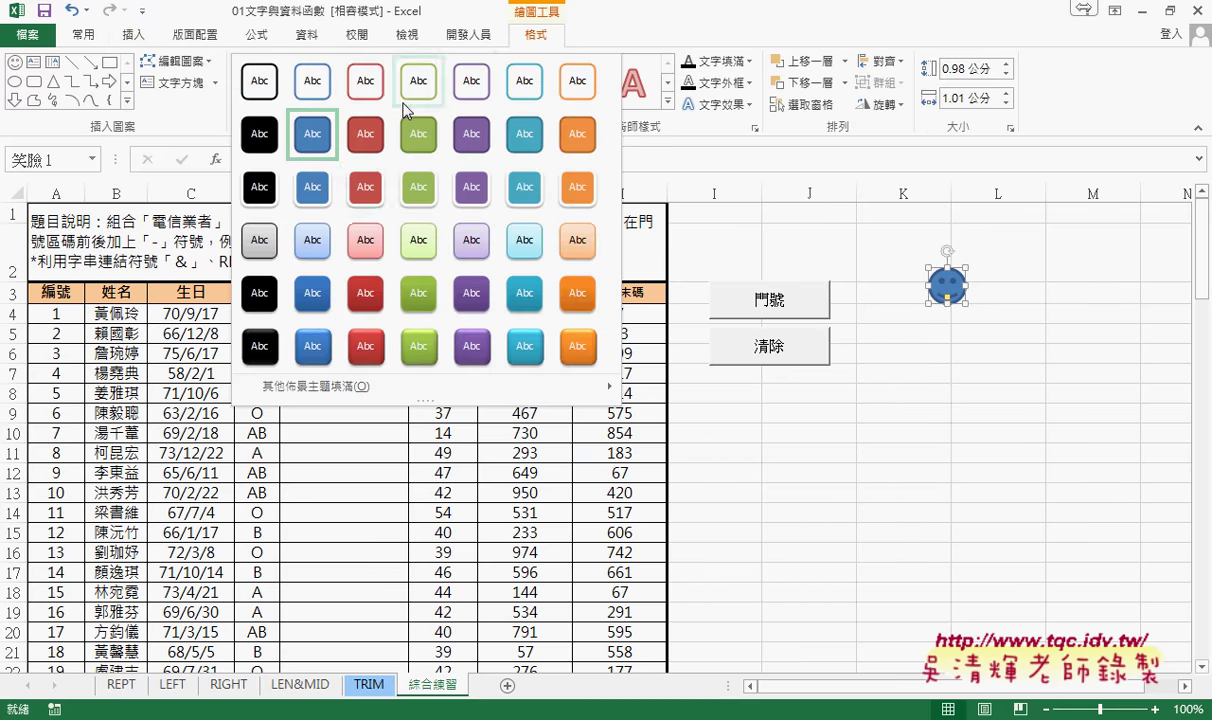
click(399, 101)
click(418, 241)
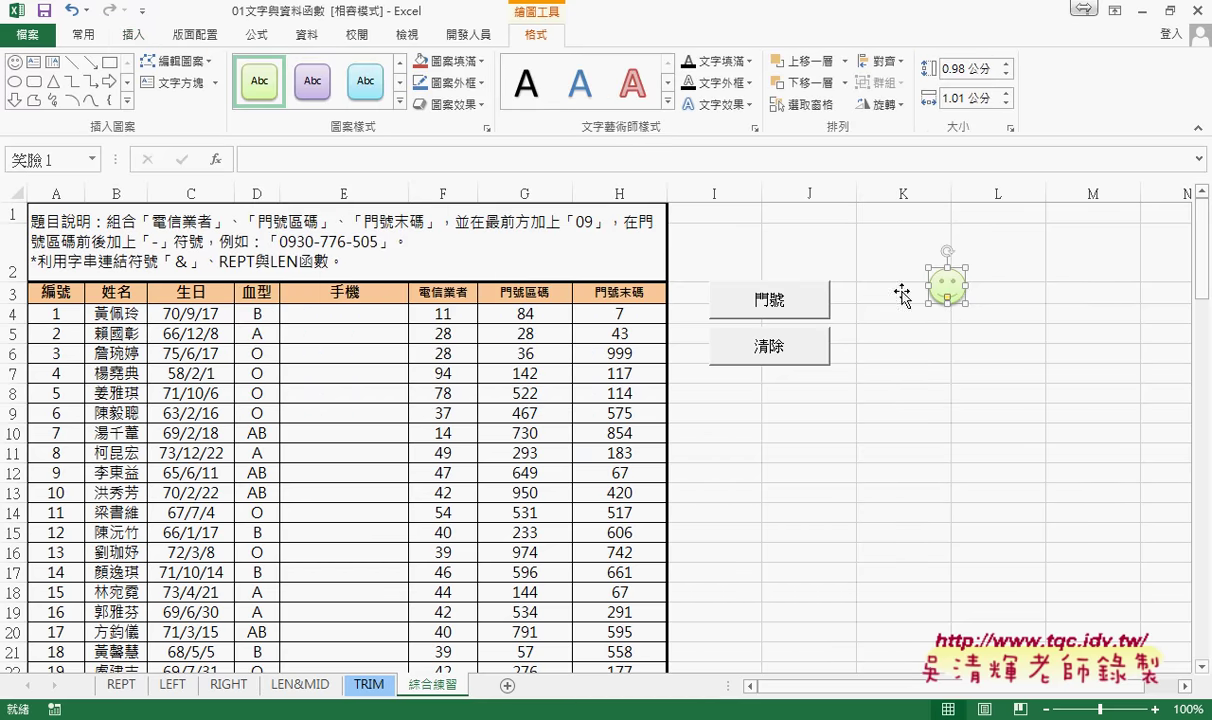
- Assign the 門號 macro to the smiley shape
right_click(958, 288)
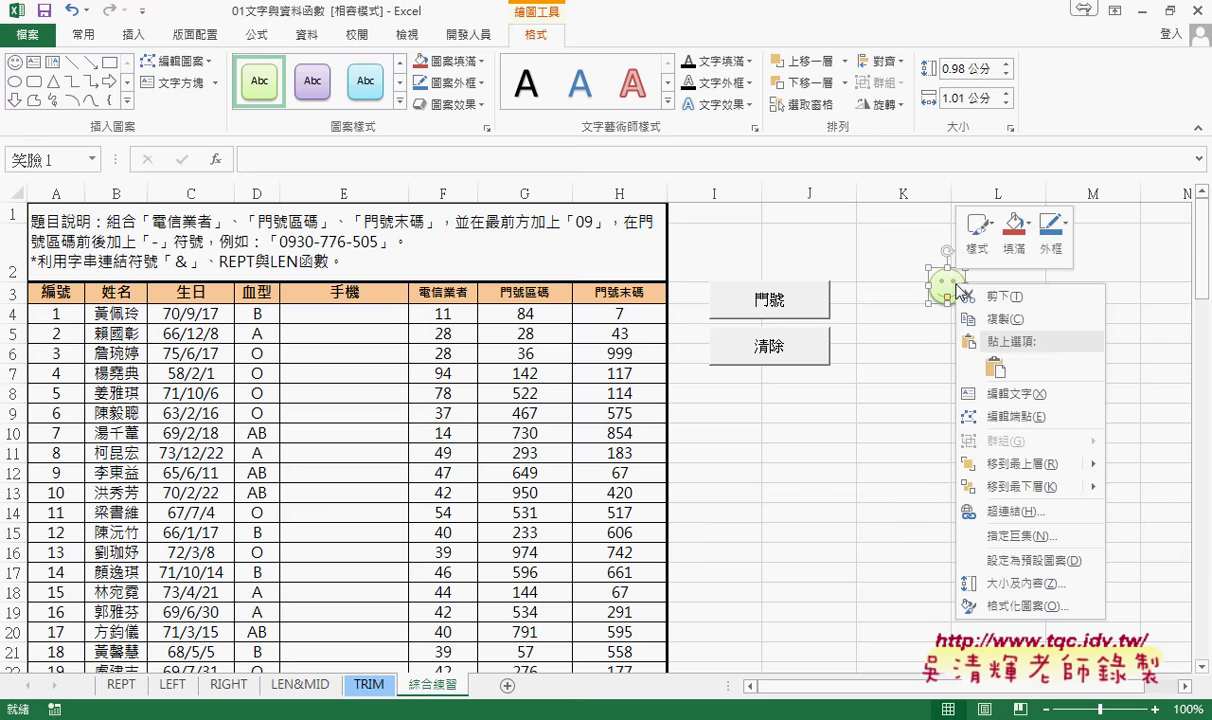
click(1016, 538)
click(850, 411)
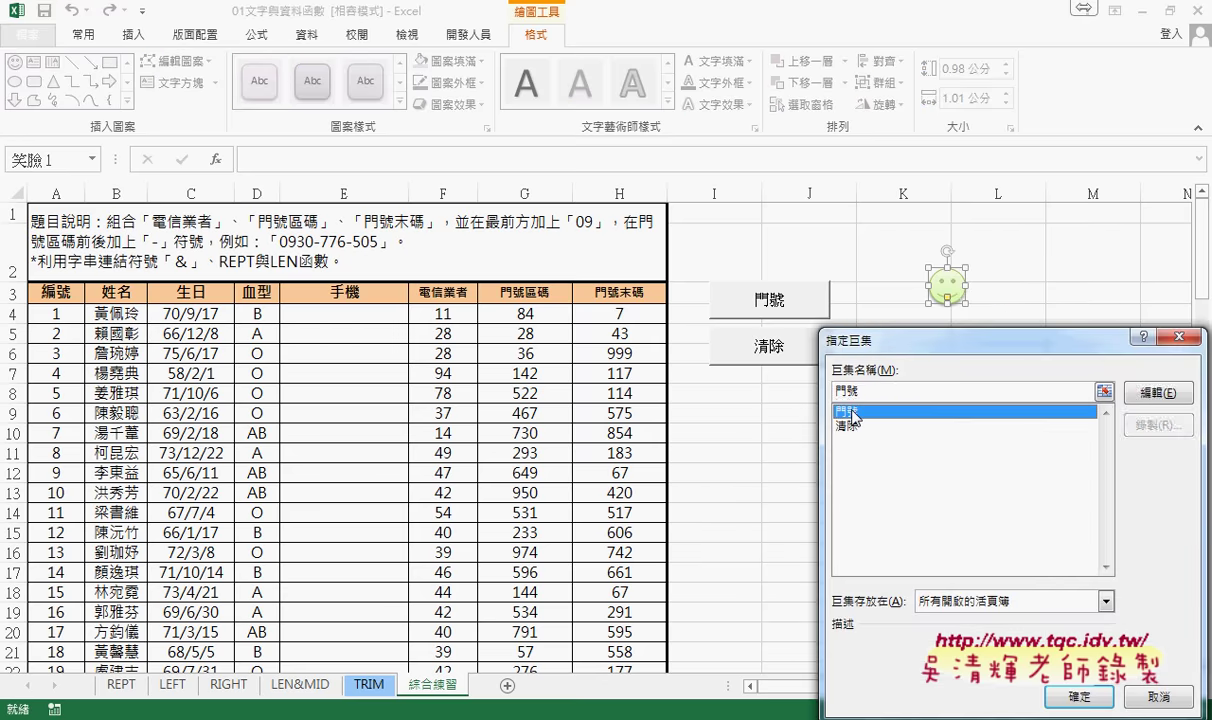
click(1075, 695)
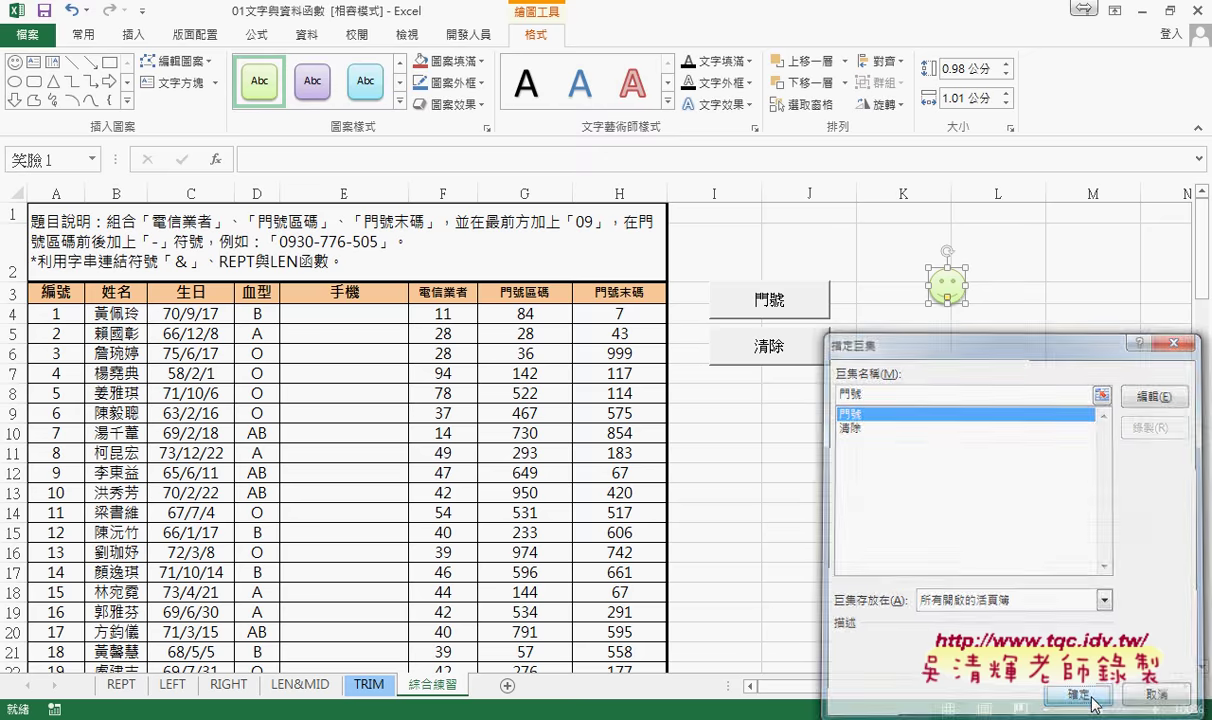
click(134, 34)
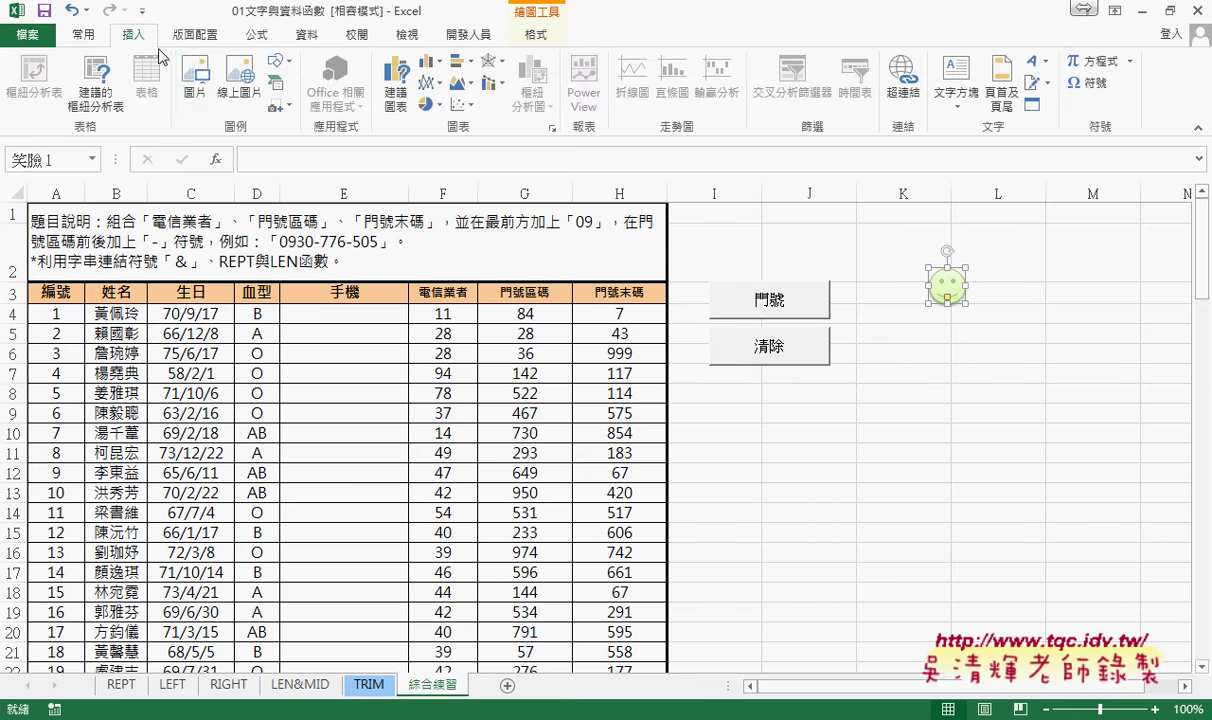
- Draw a multiply X shape below the smiley and give it a light red style
click(277, 60)
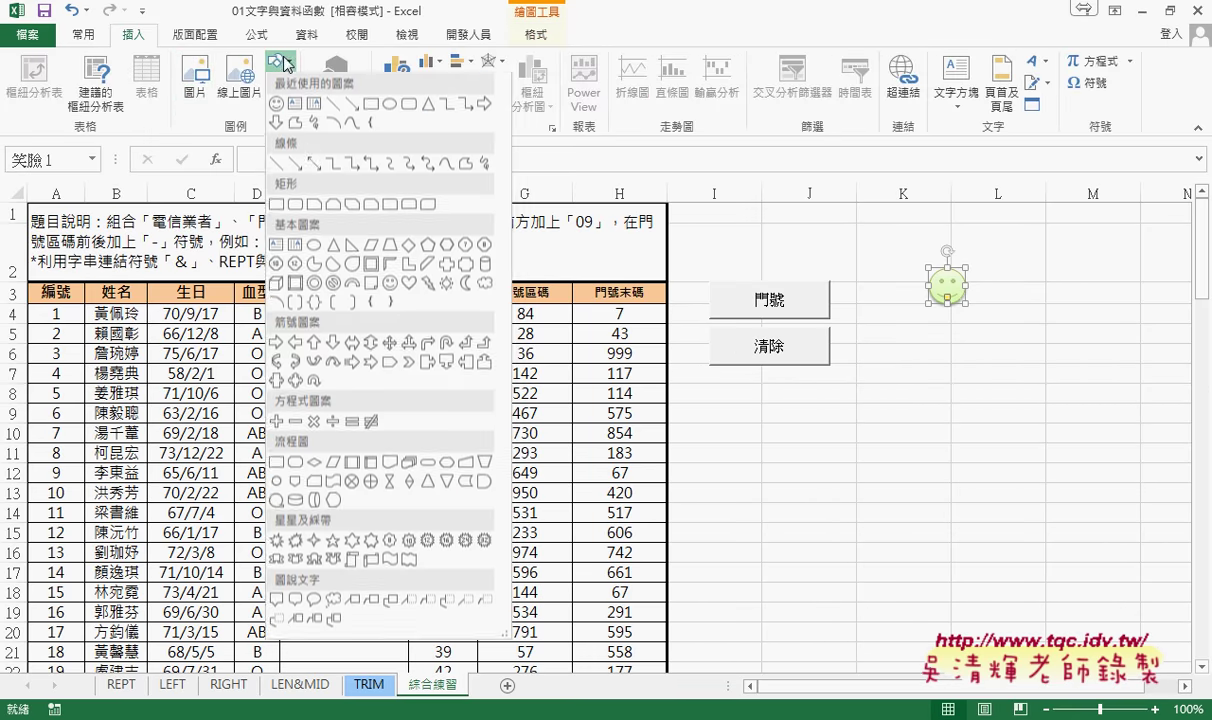
click(299, 410)
drag(935, 323, 973, 360)
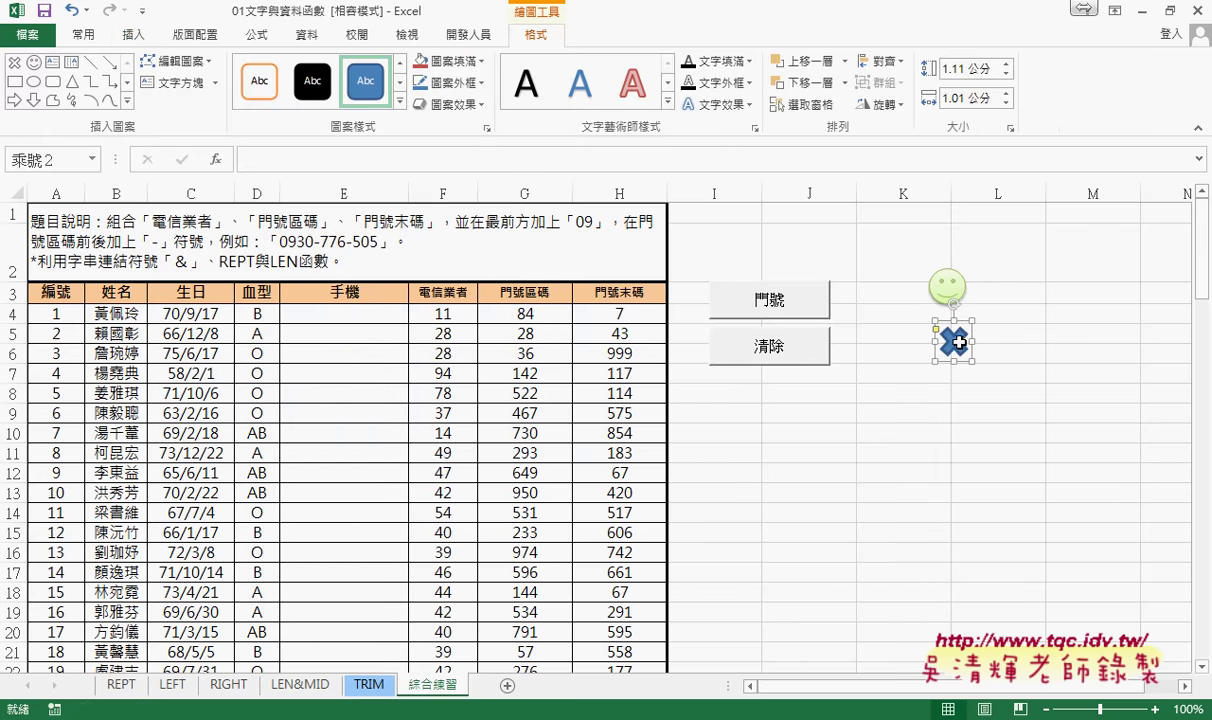
click(399, 102)
click(348, 230)
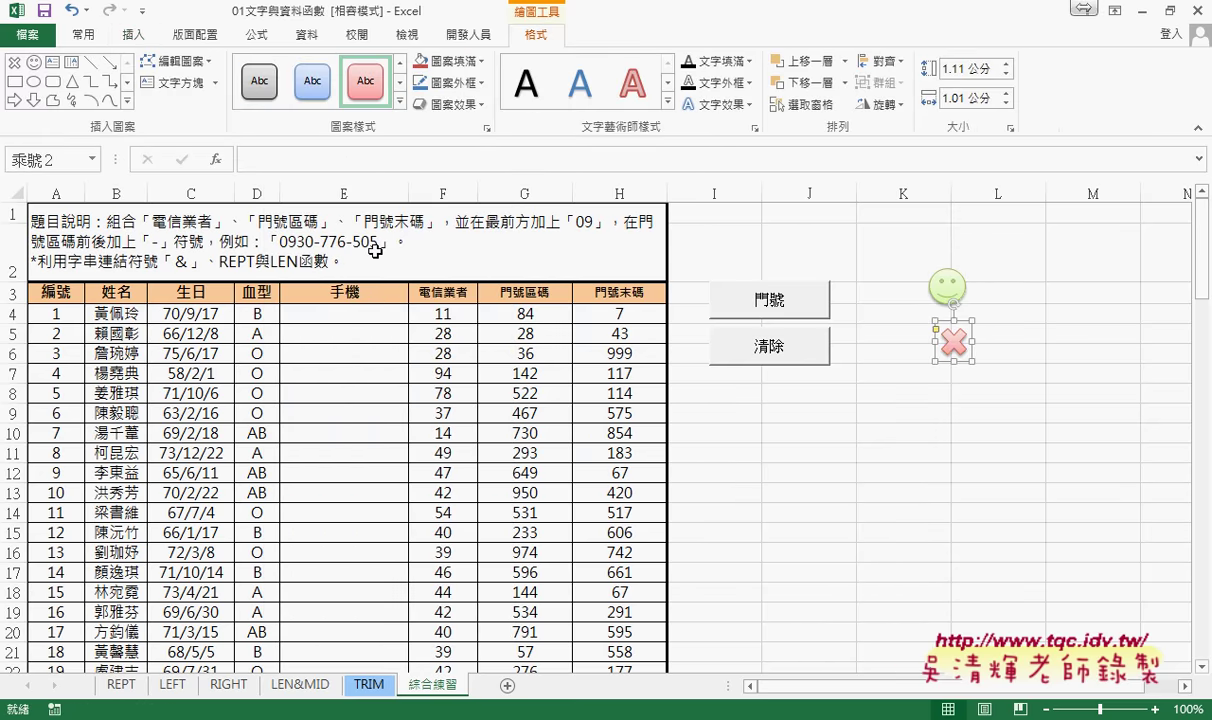
- Assign the 清除 macro to the X shape
right_click(952, 340)
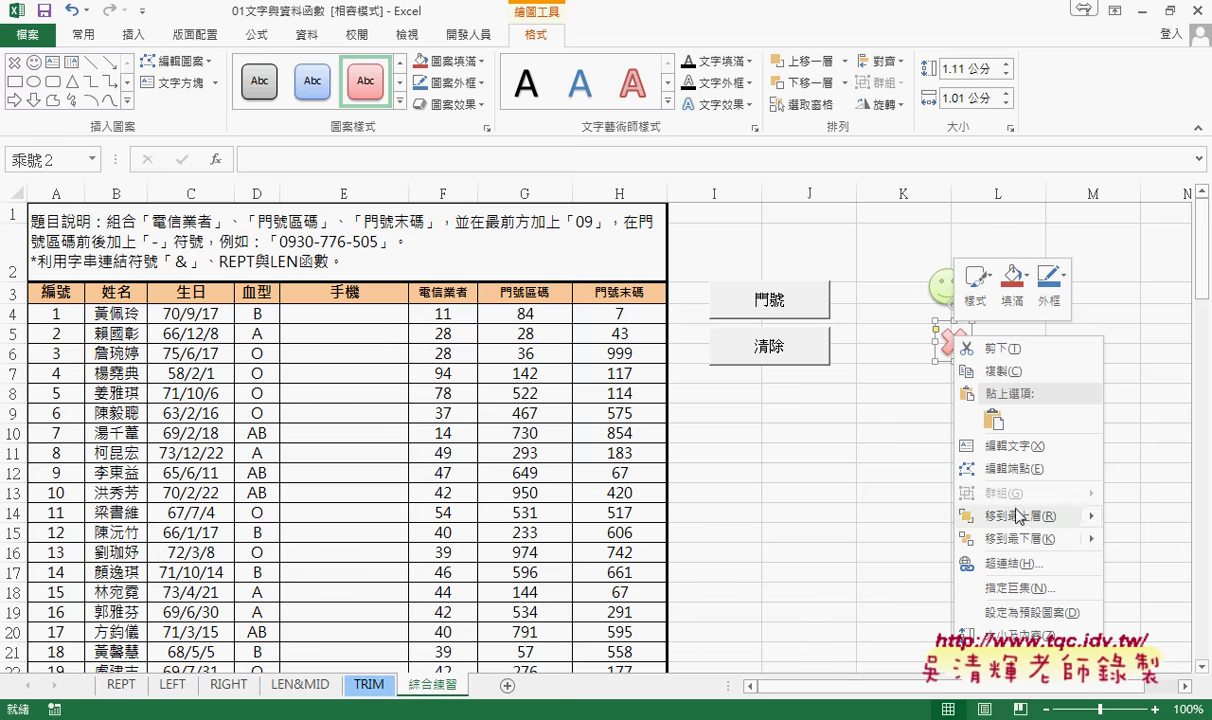
click(1031, 591)
click(855, 425)
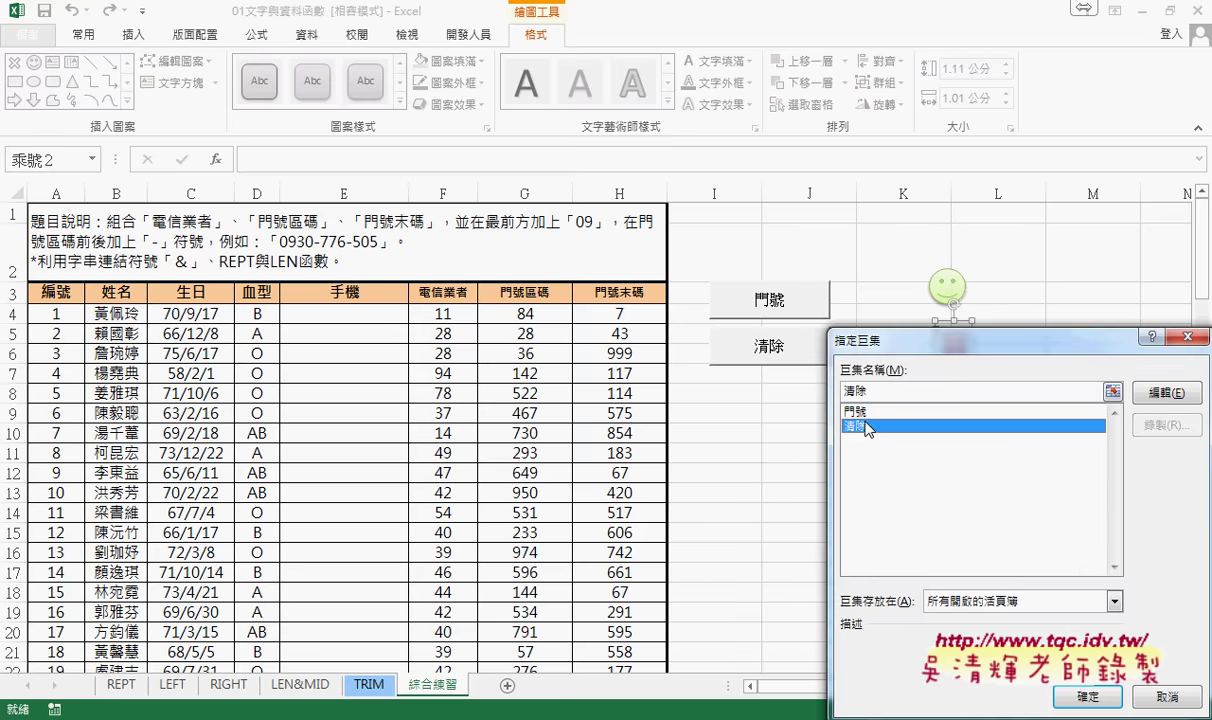
click(1087, 696)
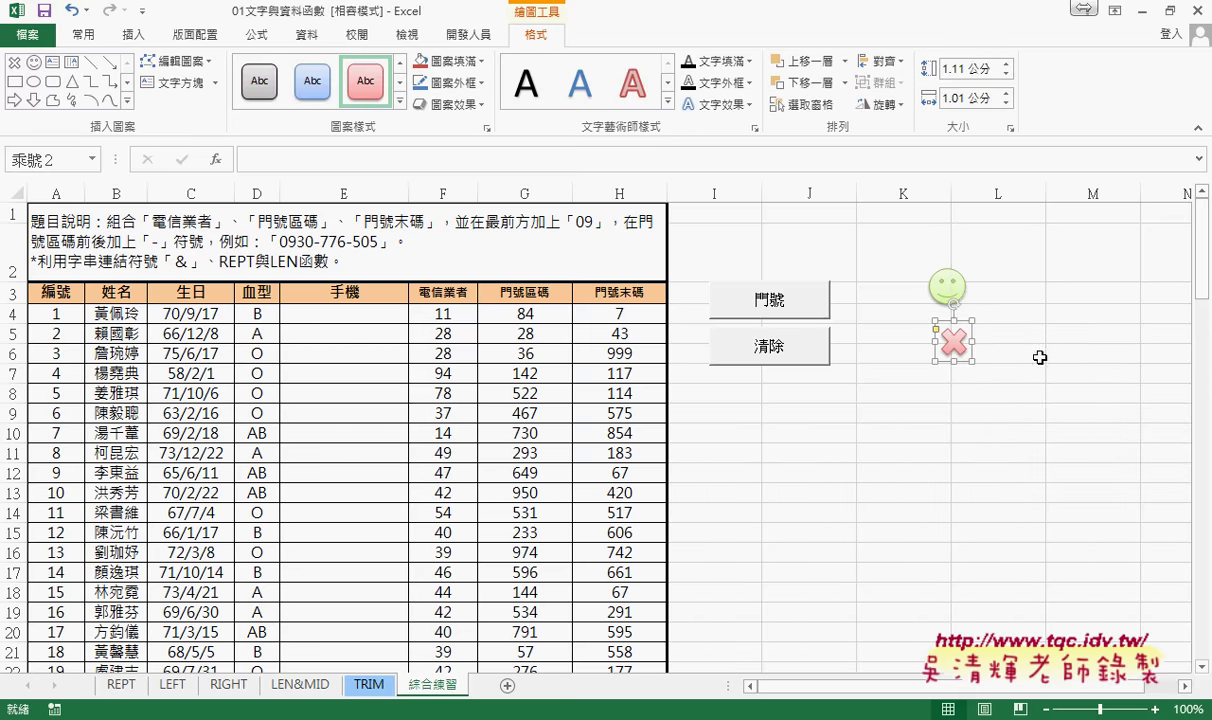
click(1039, 357)
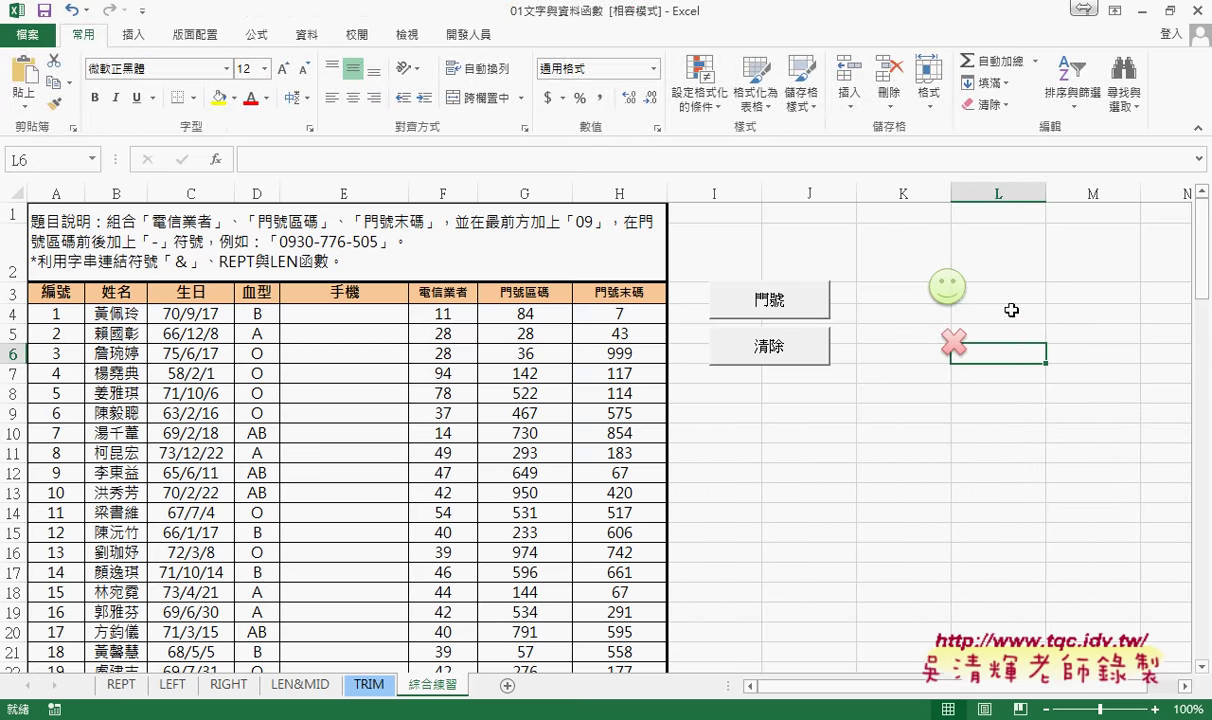
- Test the smiley and X twice each, filling and clearing column E's phone numbers
click(955, 295)
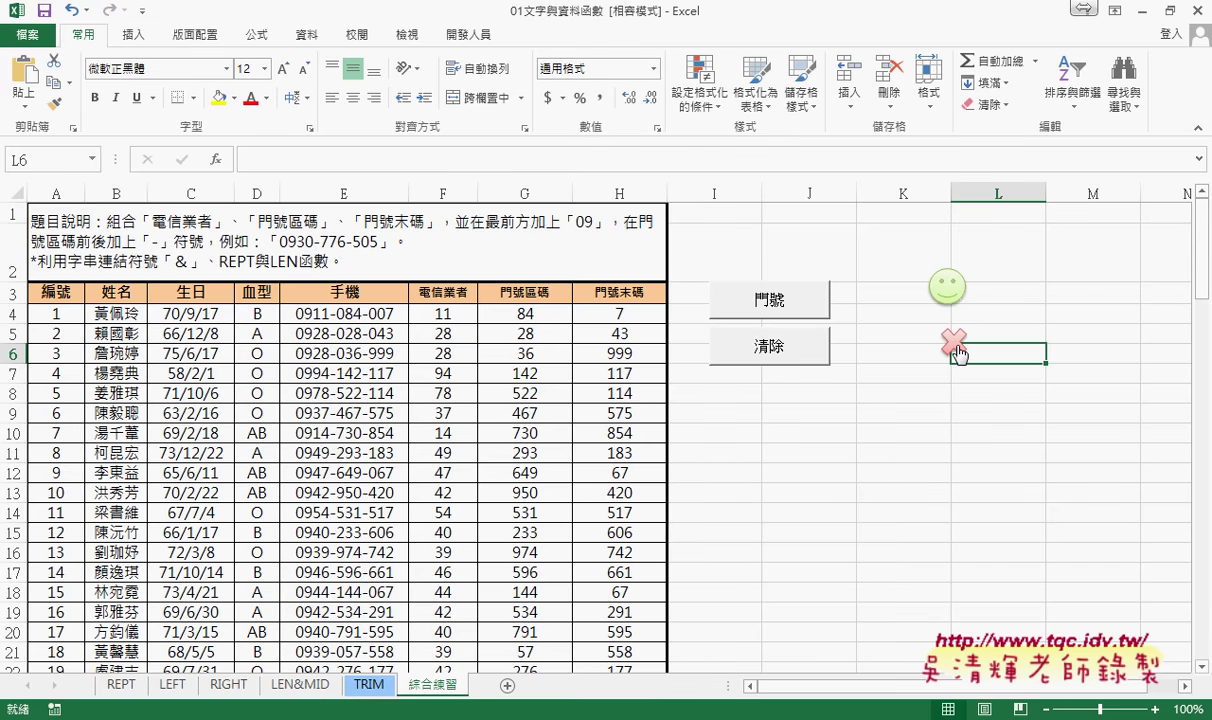
click(955, 346)
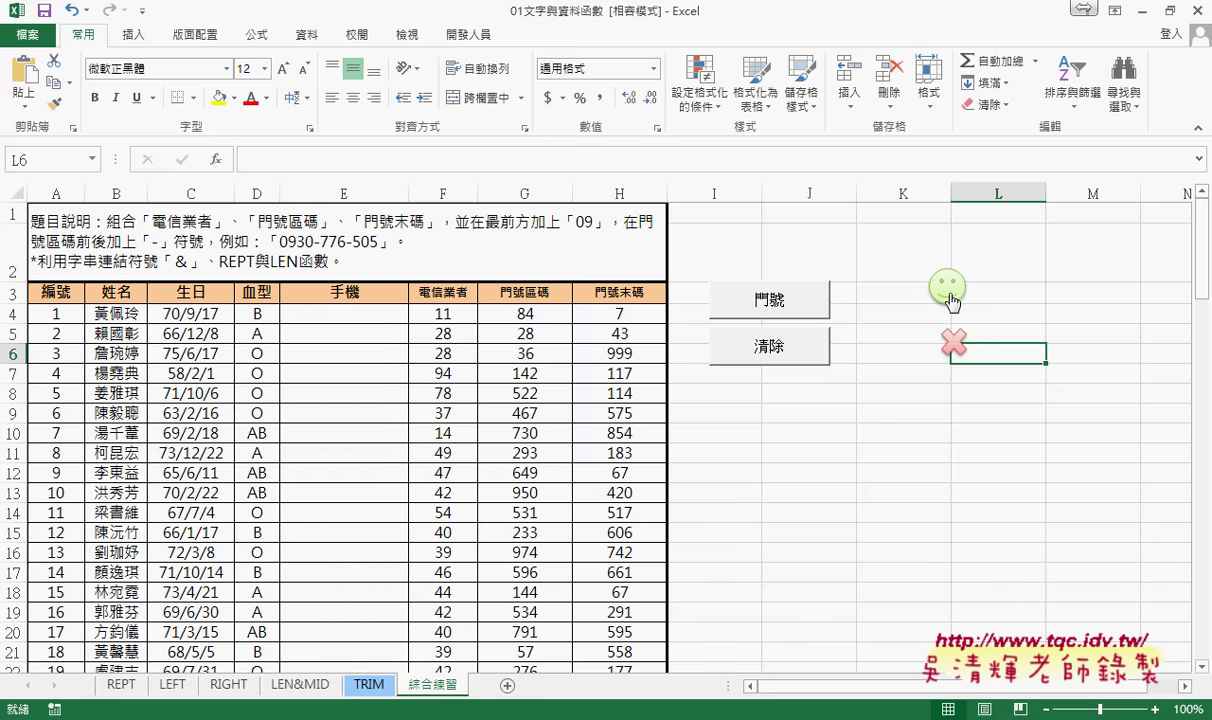
click(945, 288)
click(950, 342)
click(132, 34)
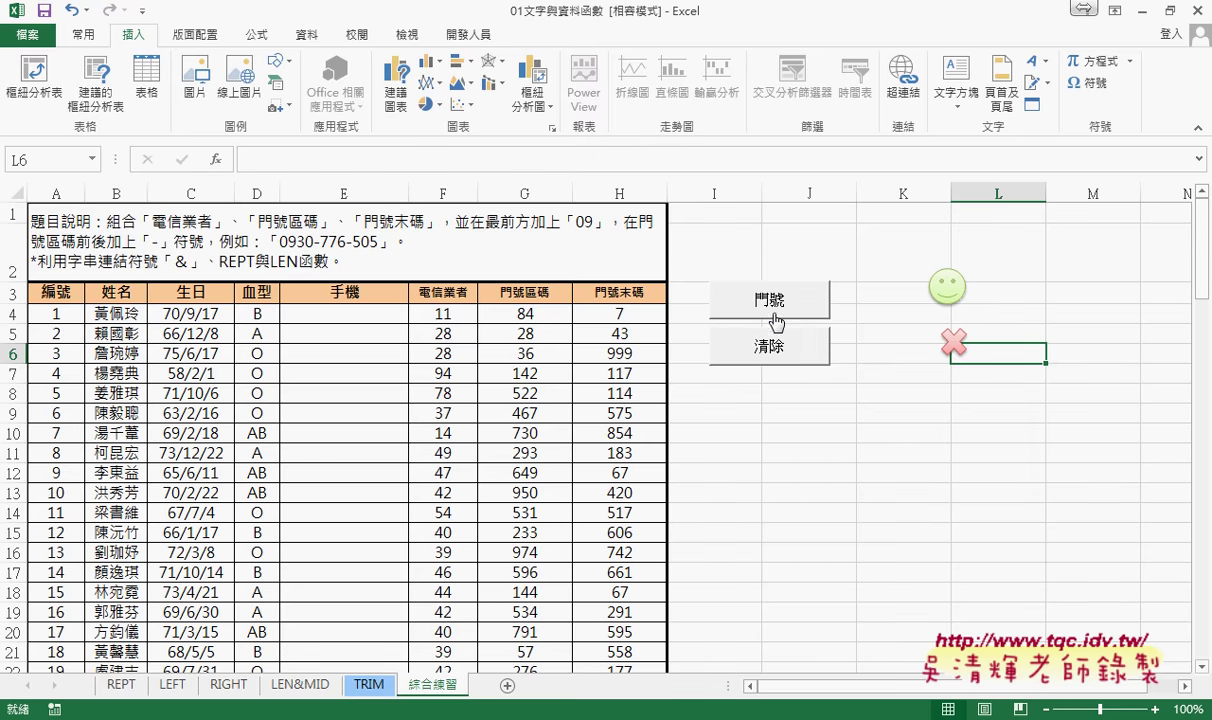
- Delete the old 門號 and 清除 buttons from the sheet
right_click(775, 301)
key(Escape)
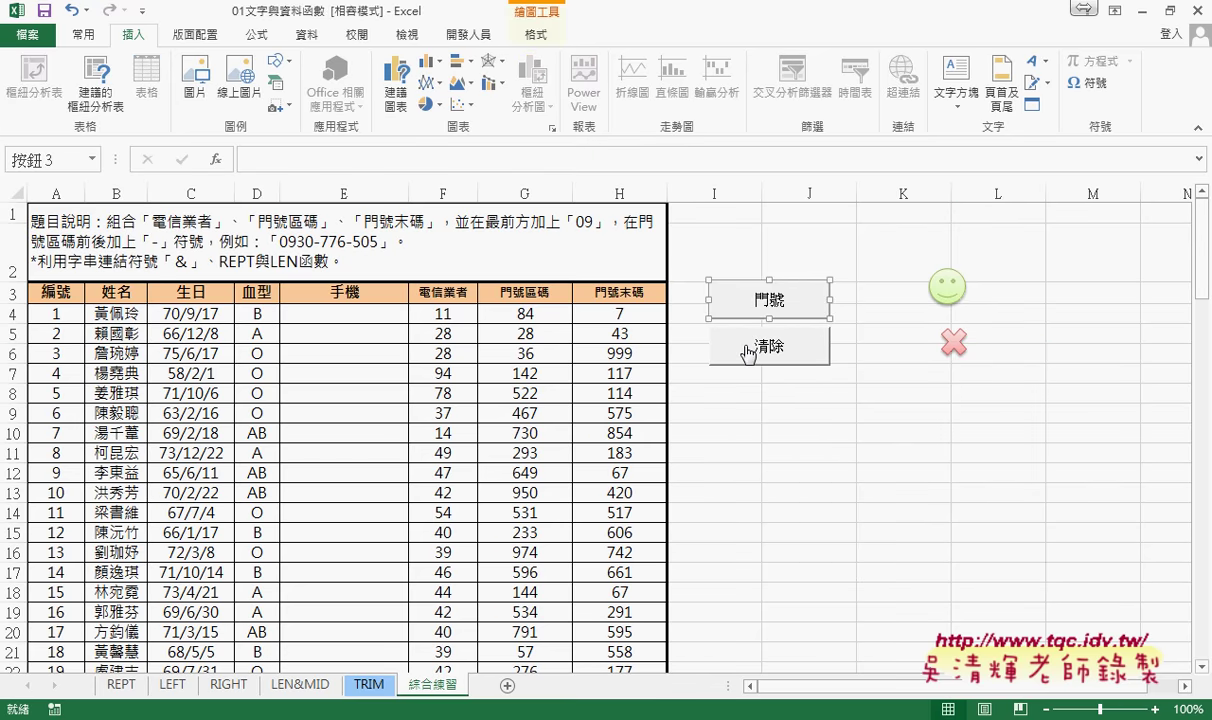
ctrl+click(790, 350)
key(Delete)
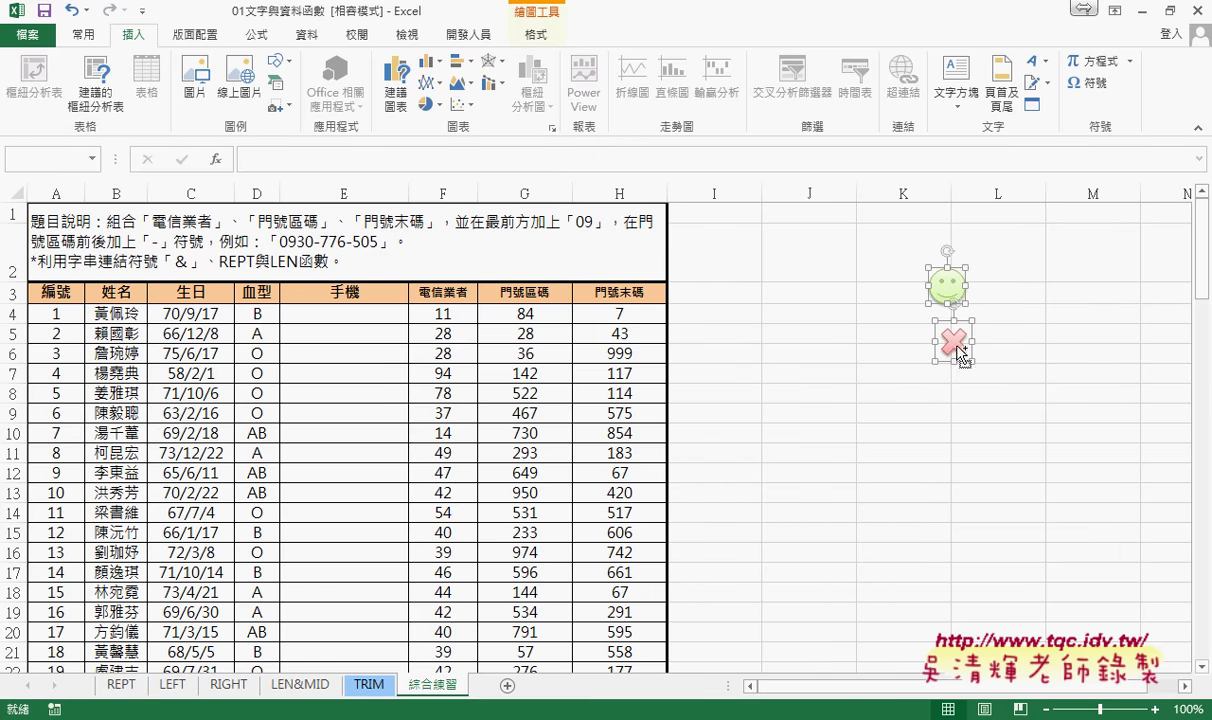
- Move the smiley and X shapes further right, near column P
mouse_move(962, 300)
mouse_down()
mouse_move(1207, 218)
mouse_move(1195, 225)
mouse_up()
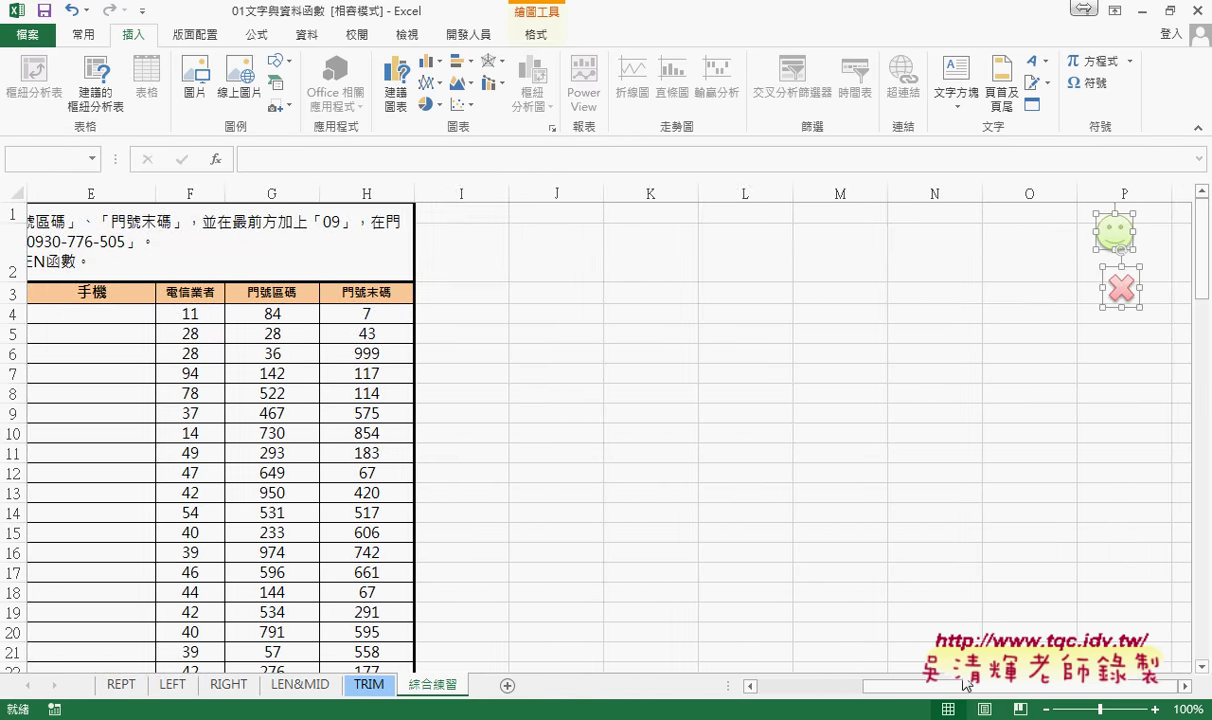
drag(939, 686, 838, 690)
click(801, 425)
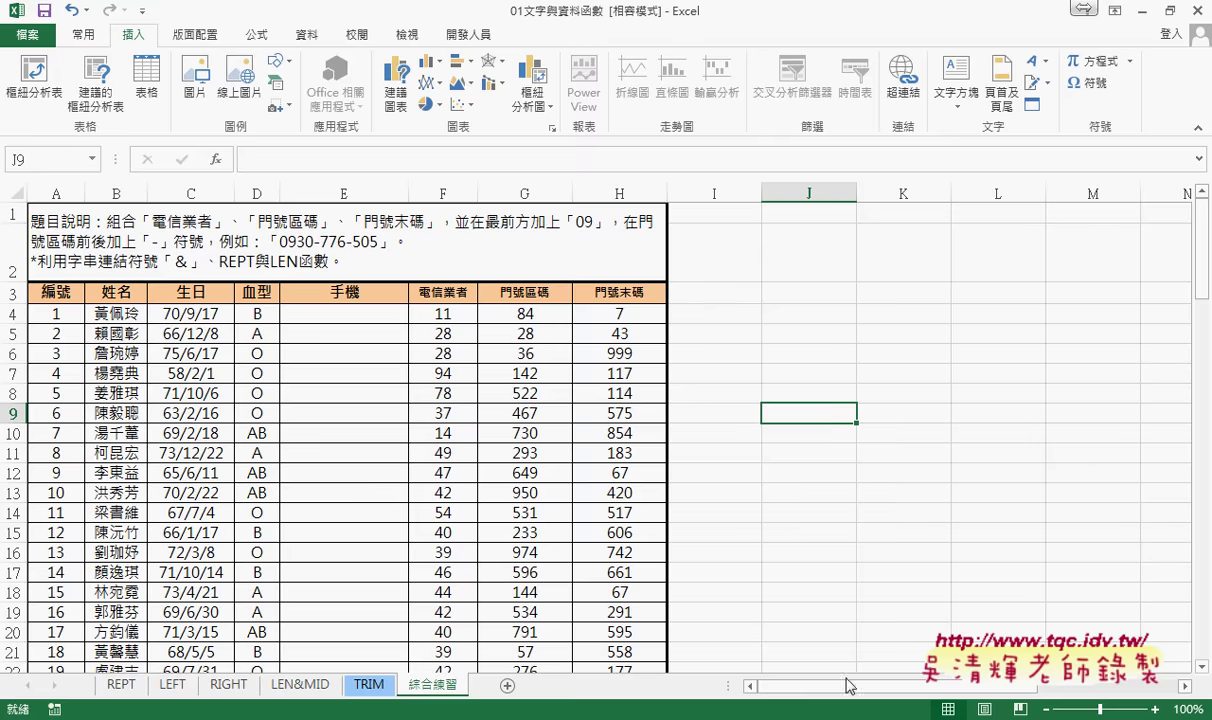
drag(840, 686, 940, 686)
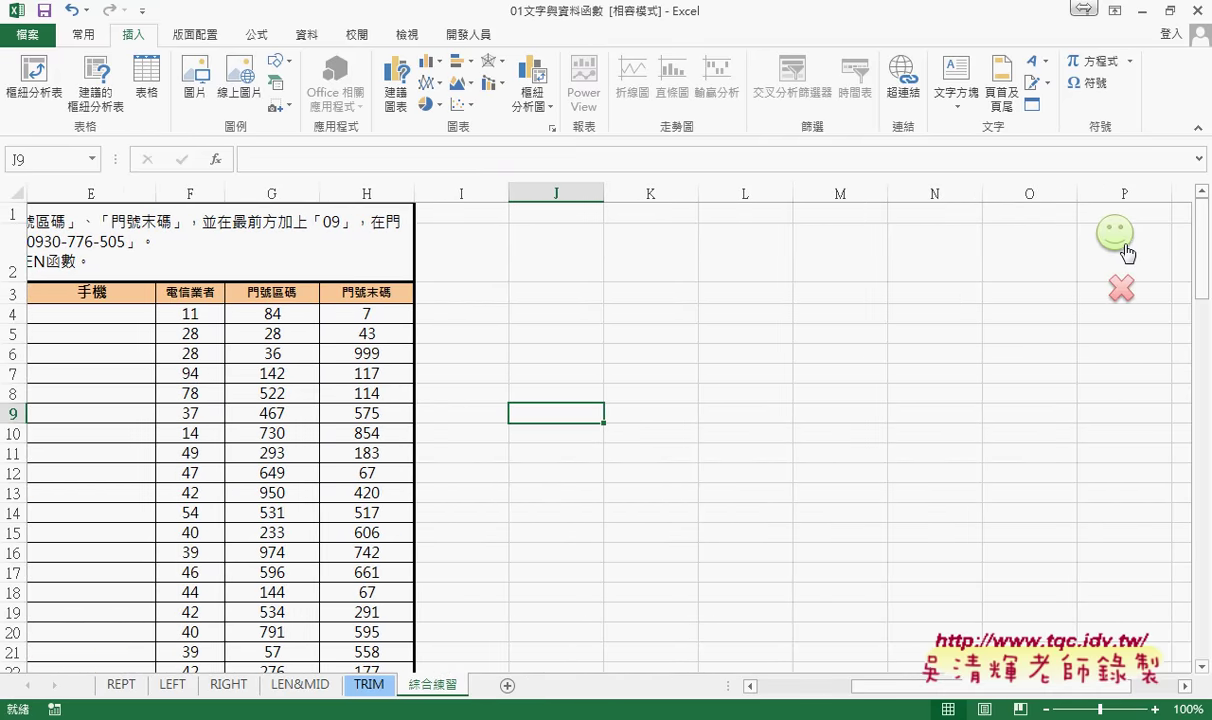
click(1115, 236)
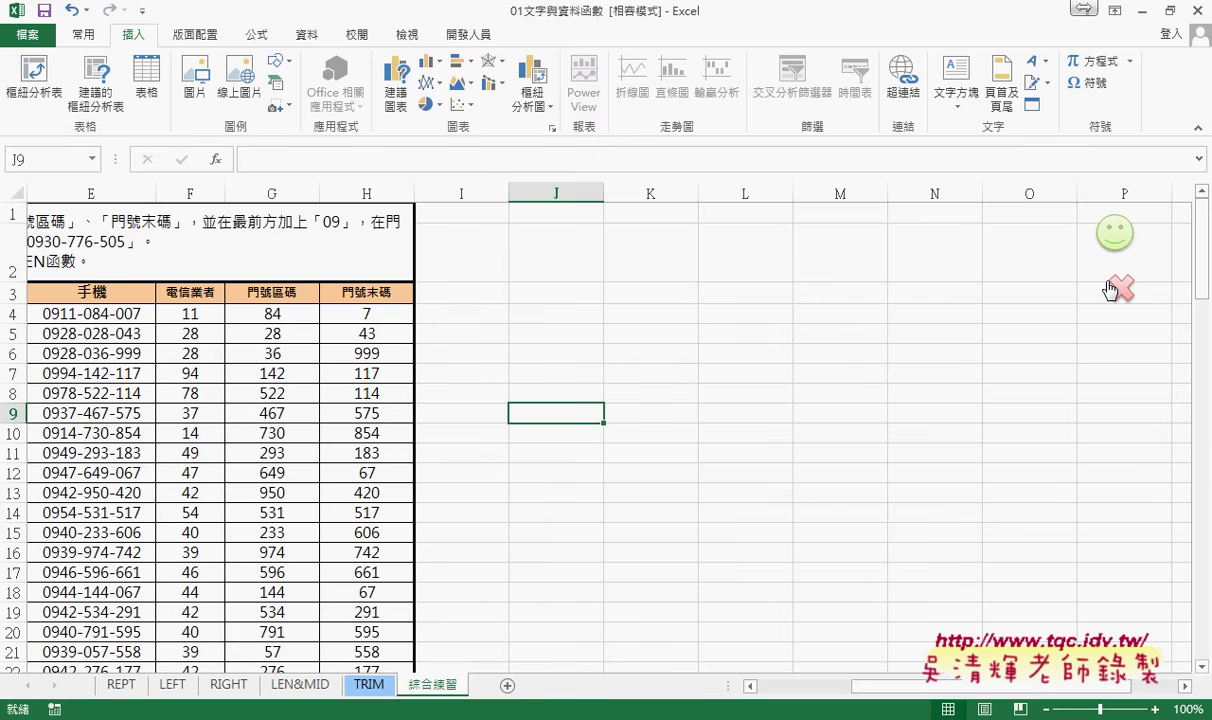
drag(941, 686, 820, 698)
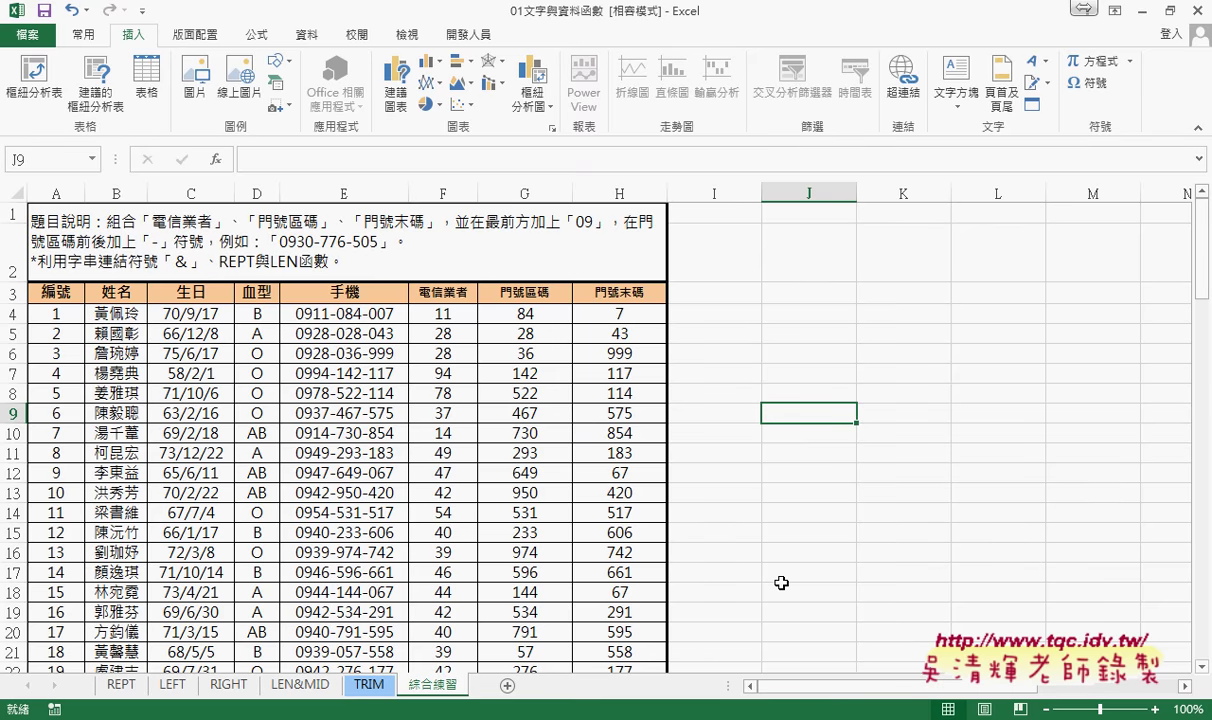
- Look at the Developer form controls, then bring up the 圖案 shapes gallery from Insert
click(443, 34)
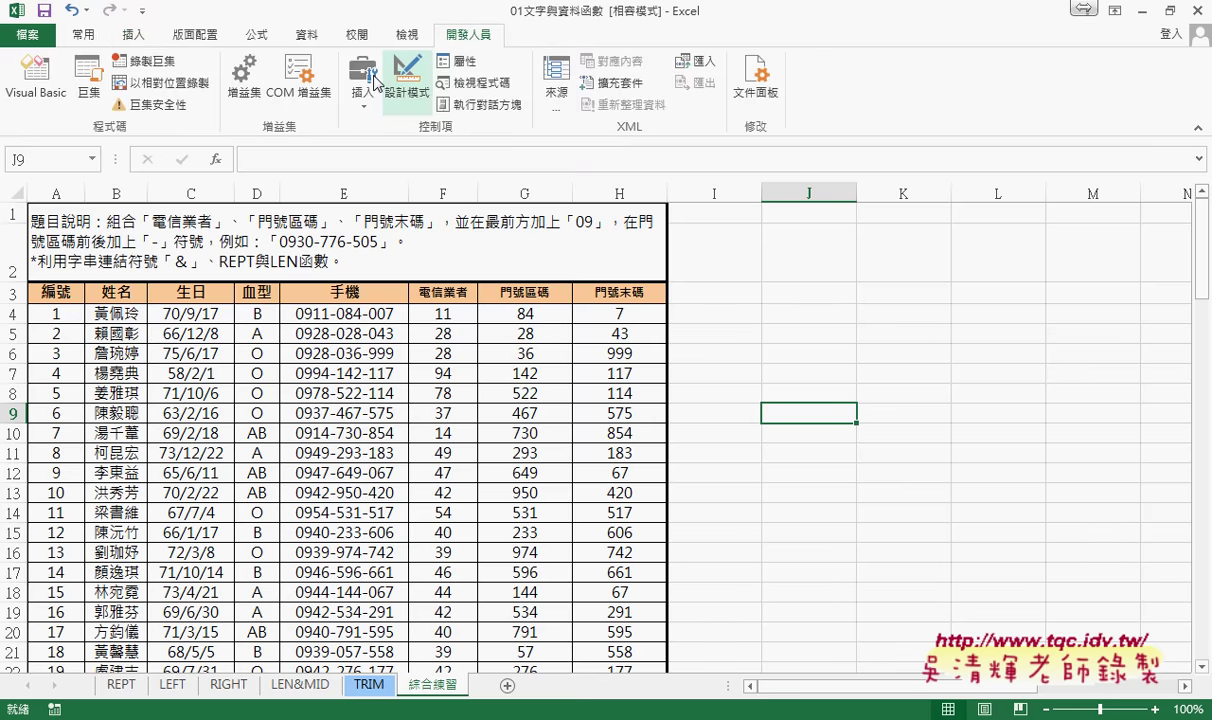
click(362, 85)
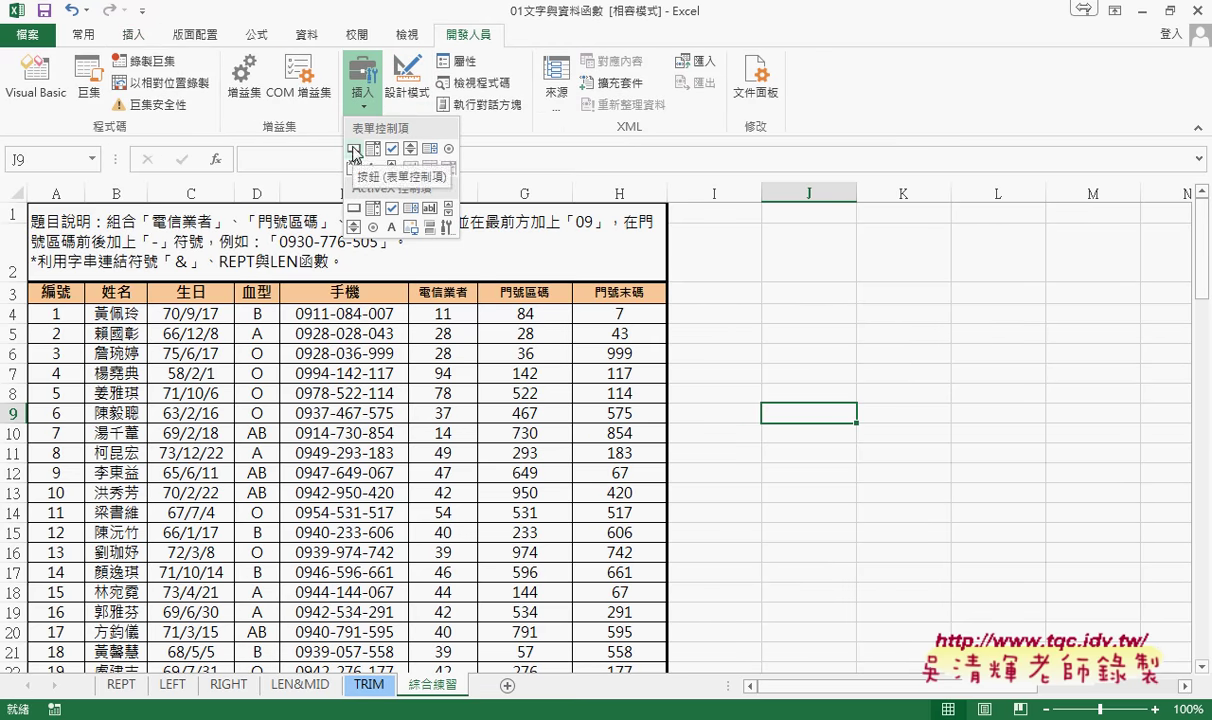
click(128, 36)
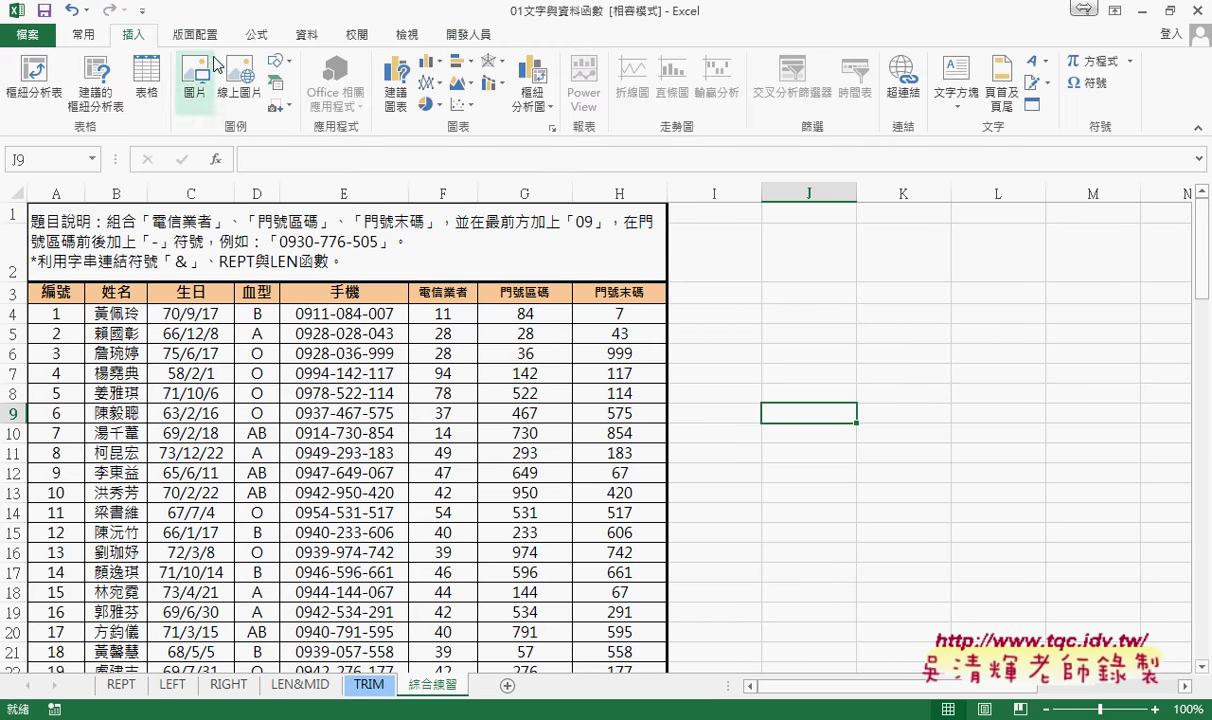
click(278, 63)
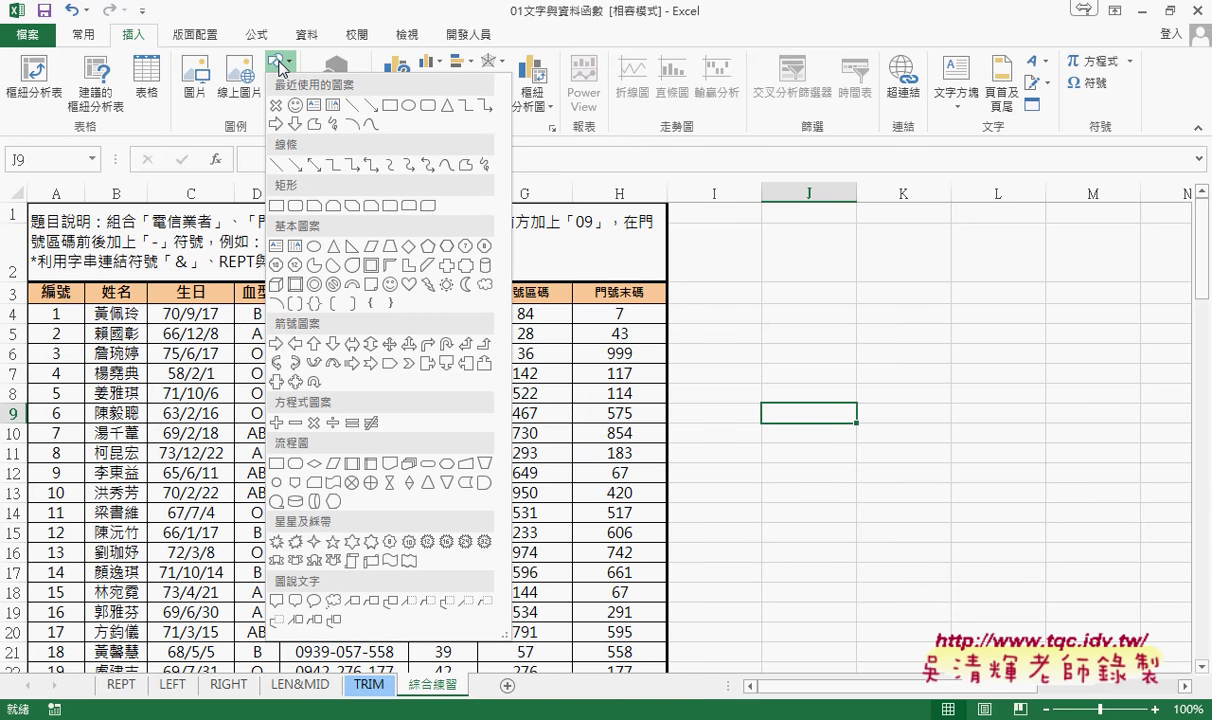